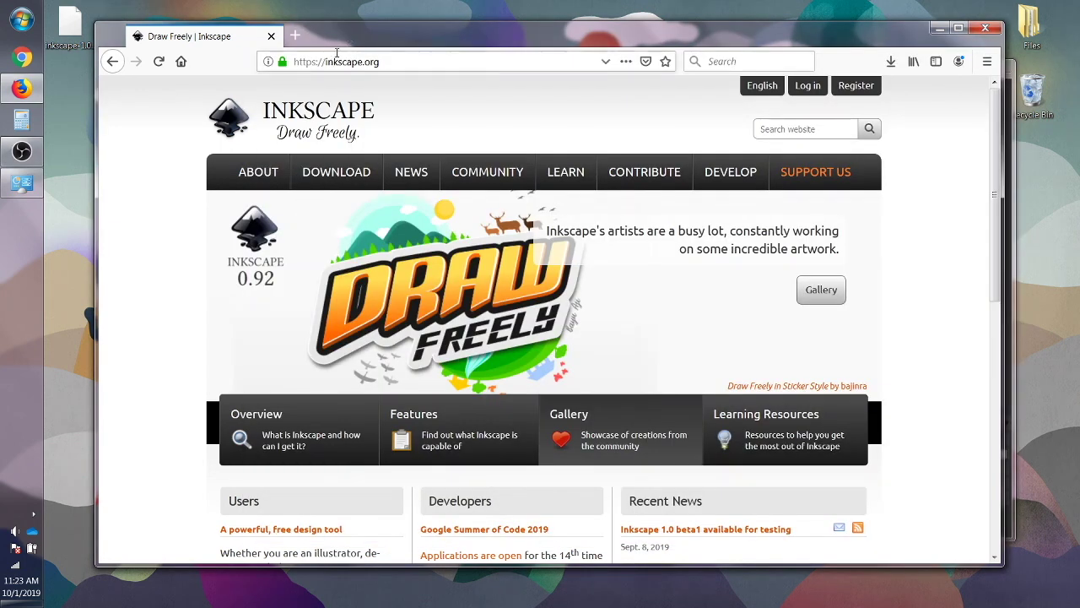
# Step: Nudge the Firefox window into place and scroll over the Inkscape site
pyautogui.moveTo(364, 41)
pyautogui.mouseDown()
pyautogui.moveTo(461, 51)
pyautogui.moveTo(365, 45)
pyautogui.mouseUp()
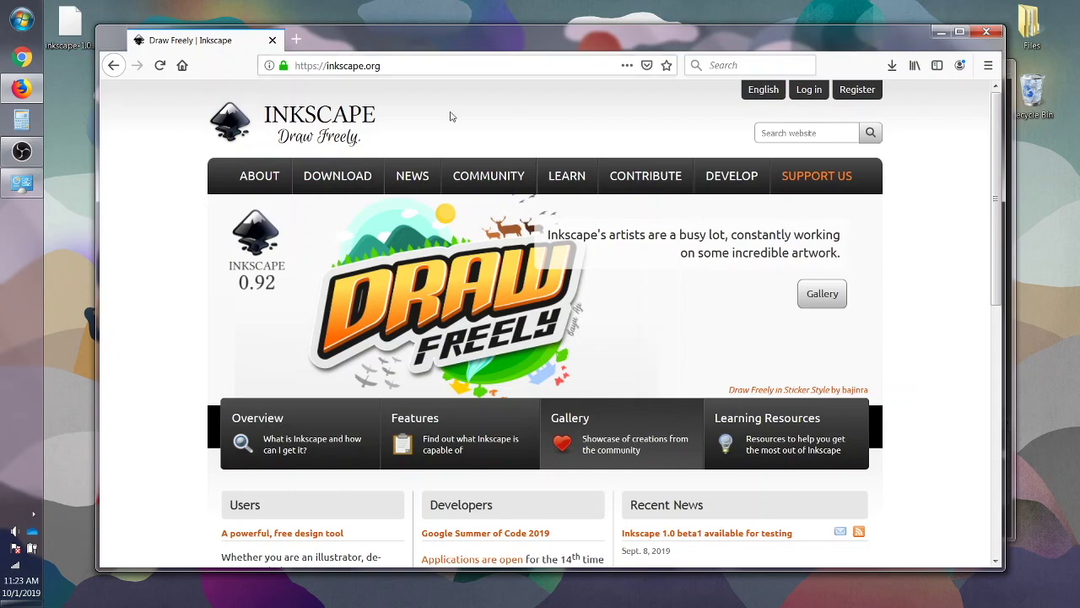
pyautogui.scroll(-4, 924, 151)
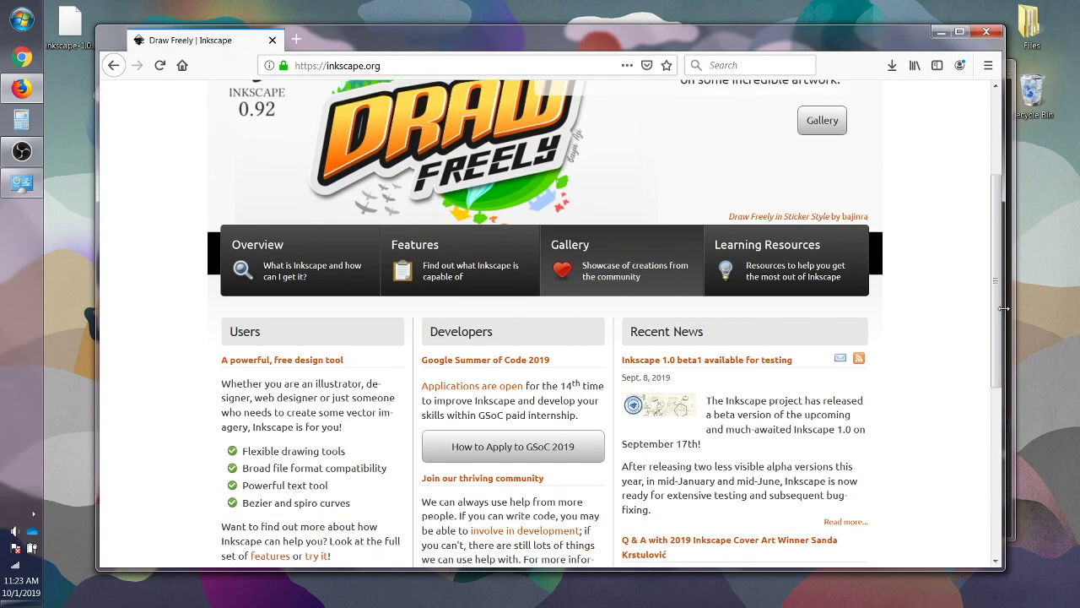
pyautogui.scroll(5, 932, 252)
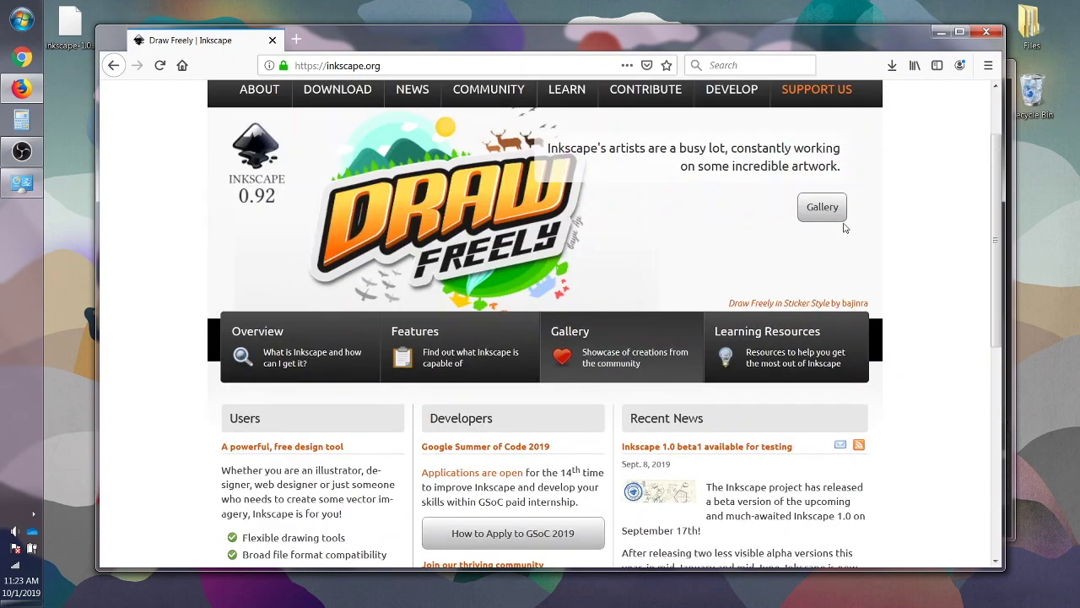
pyautogui.moveTo(506, 31); pyautogui.dragTo(499, 45)
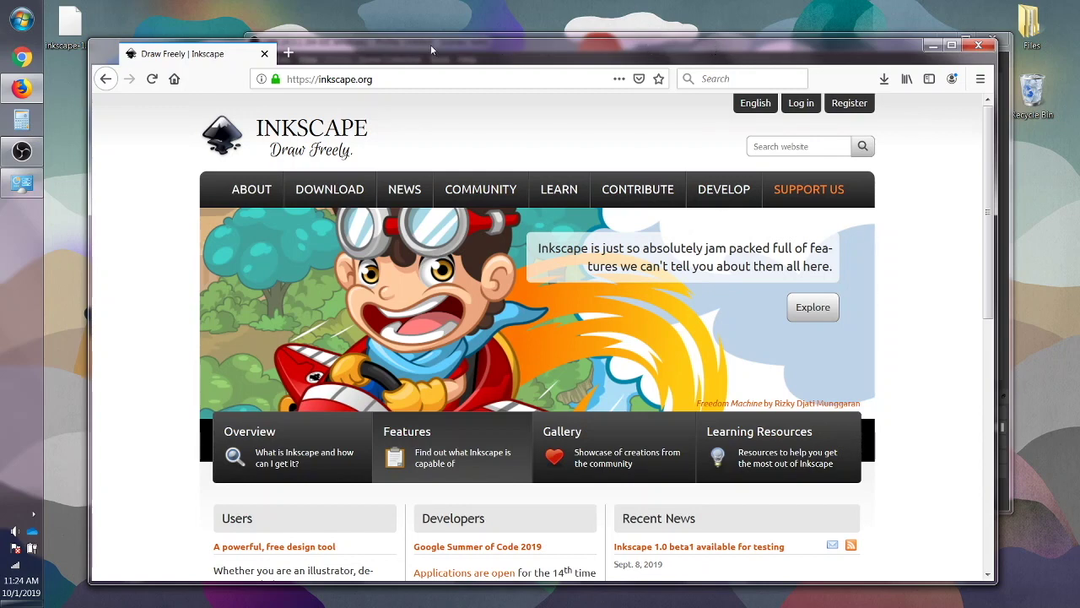
pyautogui.moveTo(312, 44); pyautogui.dragTo(309, 30)
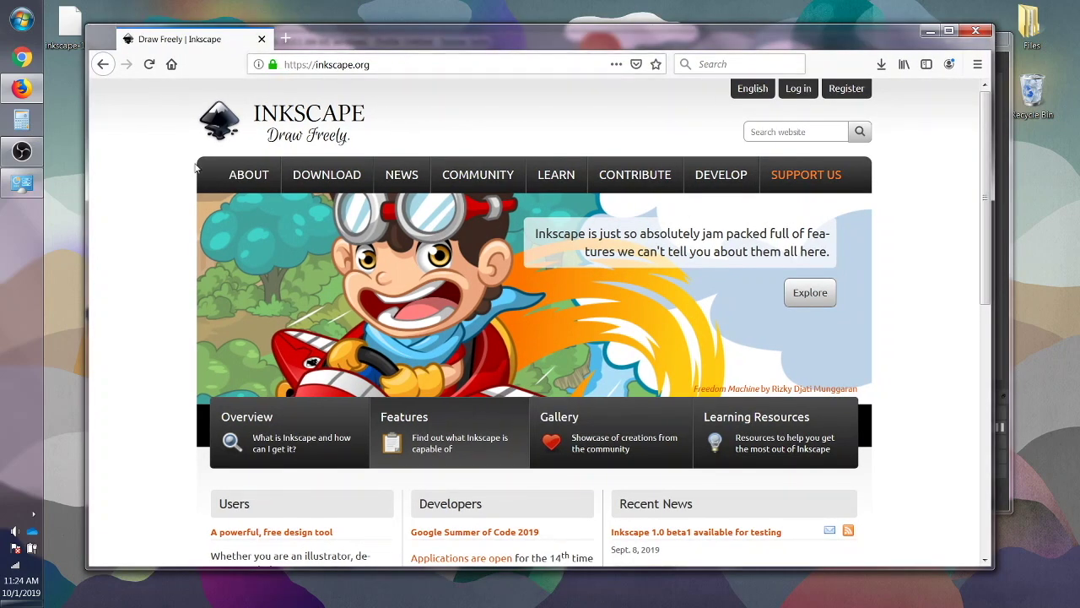
pyautogui.scroll(-2, 392, 152)
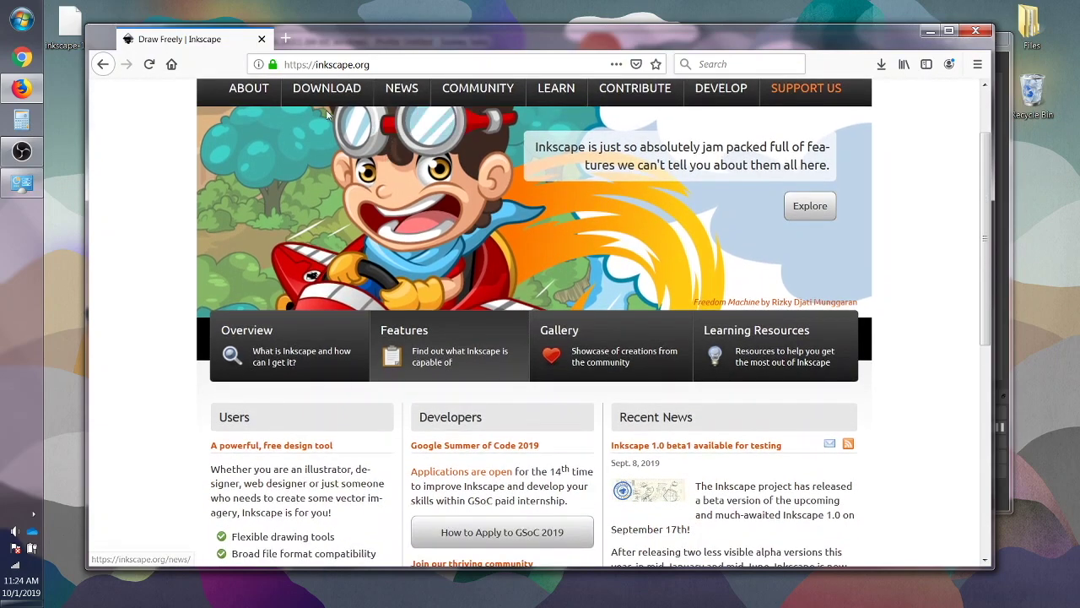
pyautogui.scroll(2, 327, 114)
# Step: Go to the Inkscape Download page and open the 0.92.4 Windows downloads
pyautogui.moveTo(333, 179)
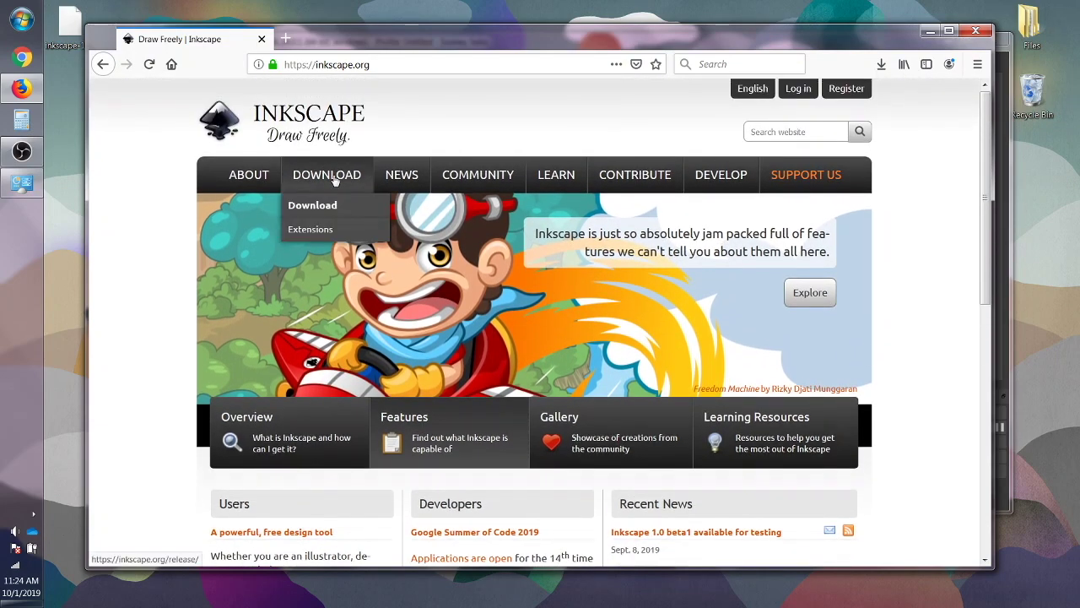
pyautogui.click(357, 214)
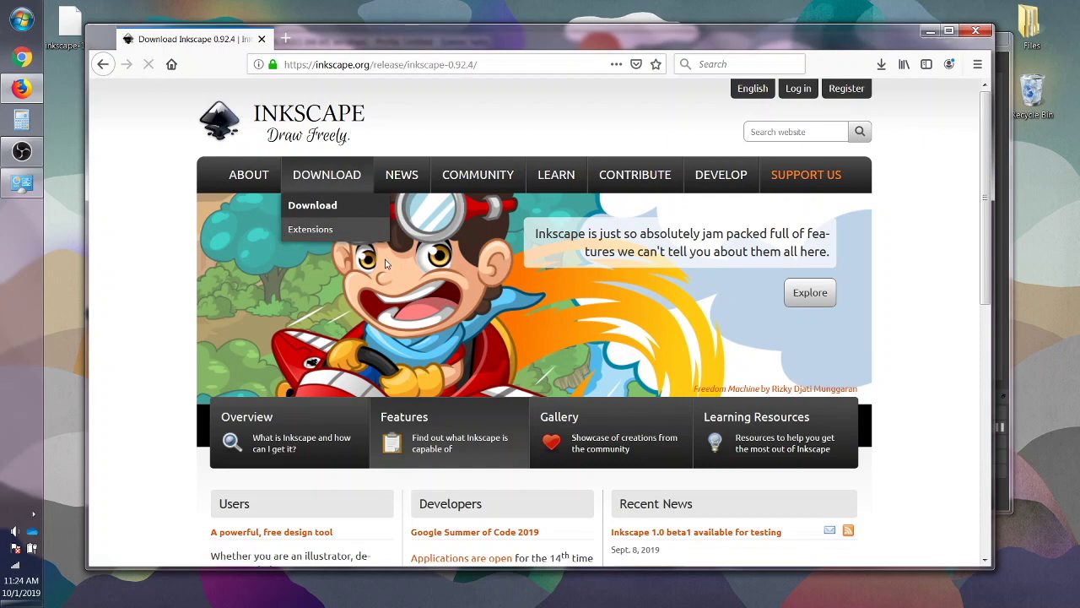
pyautogui.scroll(-3, 386, 264)
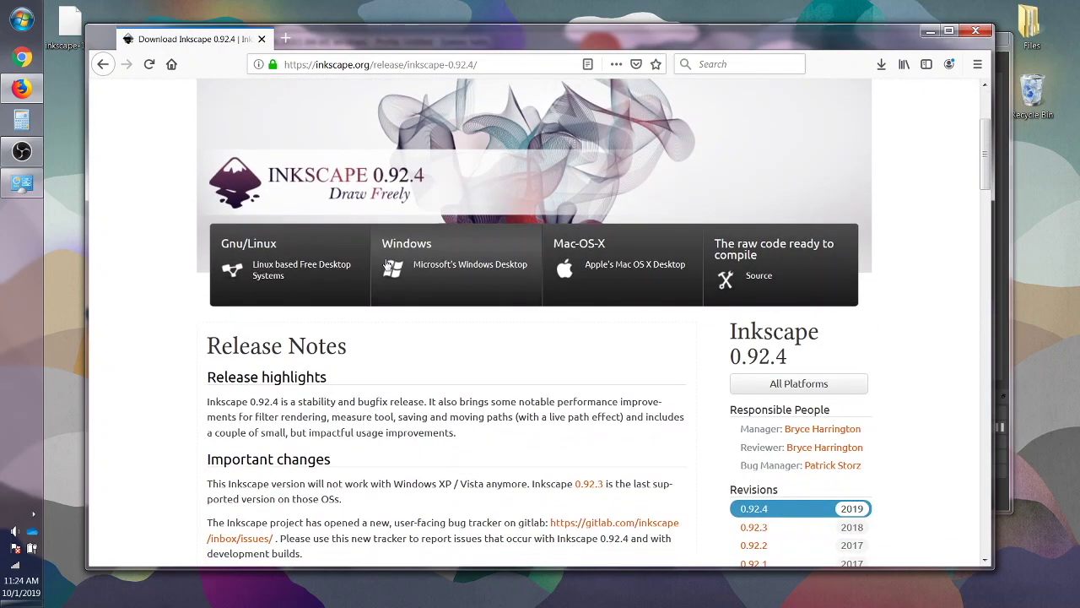
pyautogui.click(448, 264)
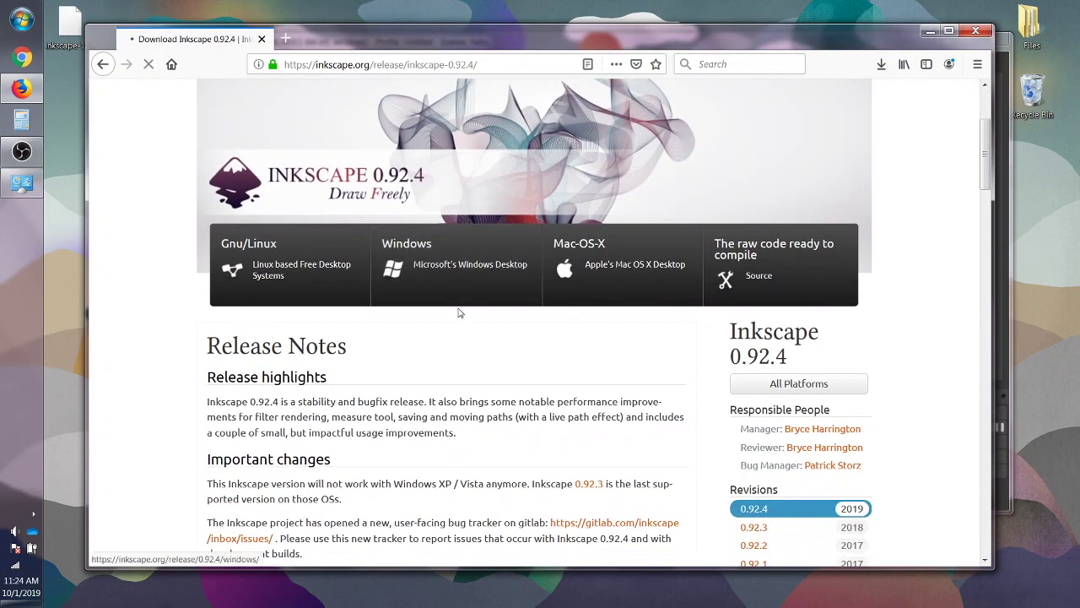
pyautogui.scroll(-2, 459, 313)
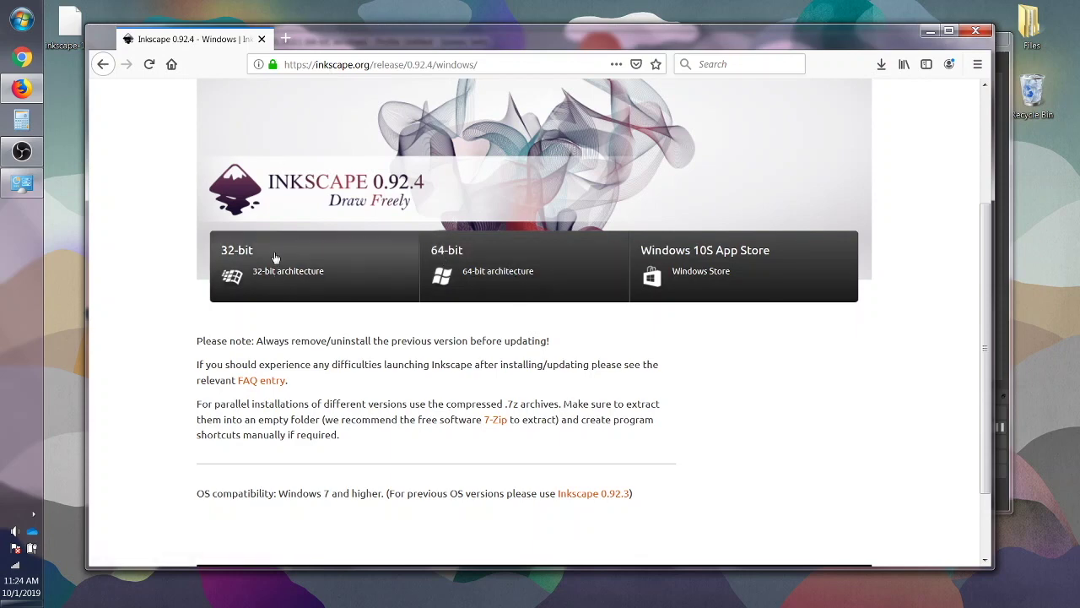
# Step: Reposition the Firefox window and choose the 64-bit build of Inkscape 0.92.4 to see its formats
pyautogui.moveTo(368, 32); pyautogui.dragTo(372, 36)
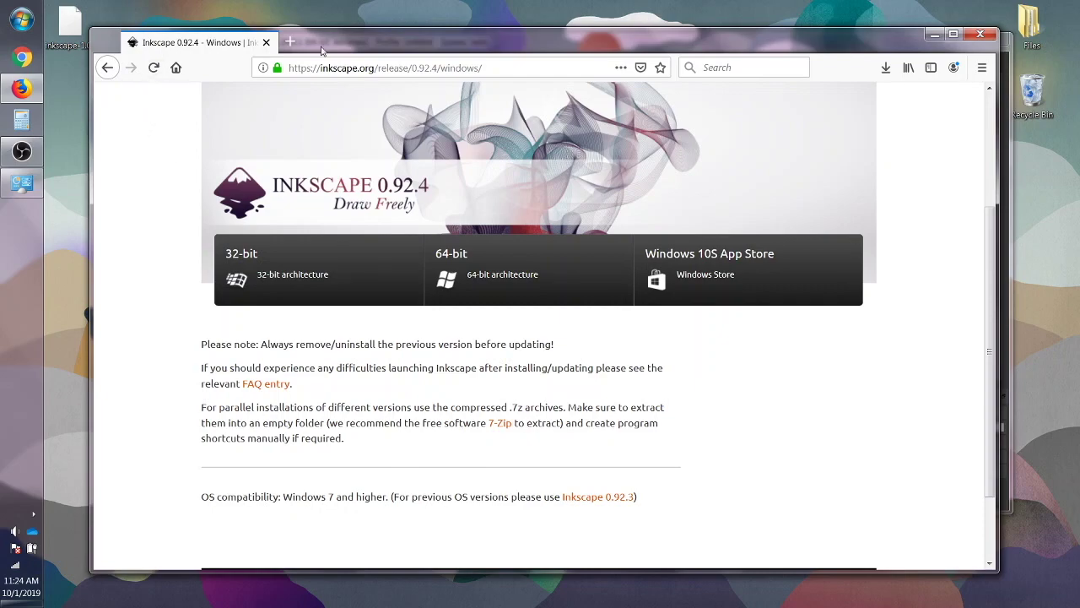
pyautogui.moveTo(323, 49)
pyautogui.mouseDown()
pyautogui.moveTo(692, 49)
pyautogui.moveTo(329, 54)
pyautogui.mouseUp()
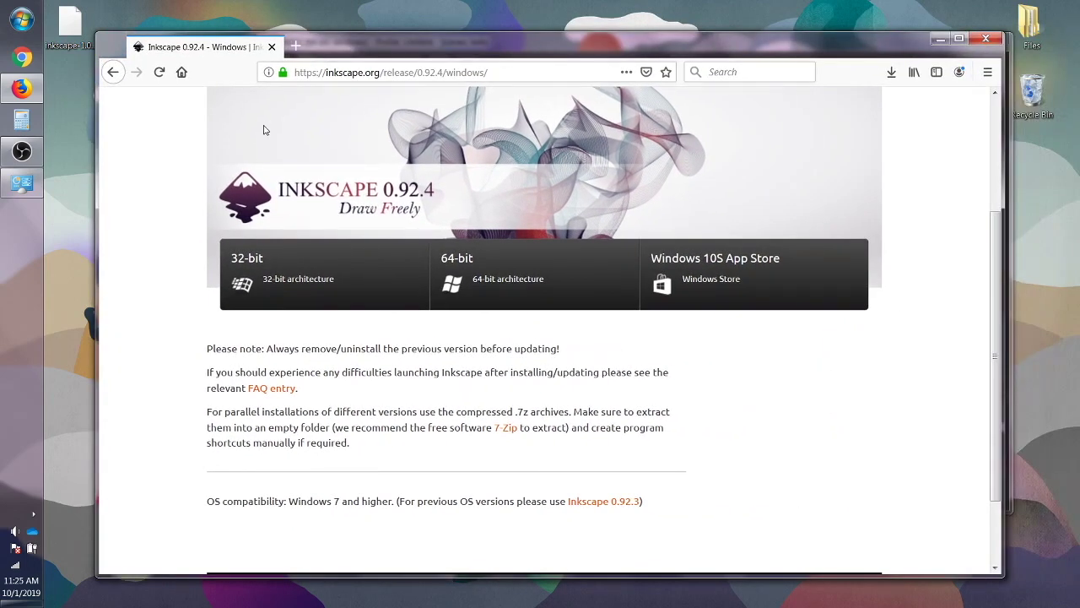
pyautogui.moveTo(438, 40); pyautogui.dragTo(427, 29)
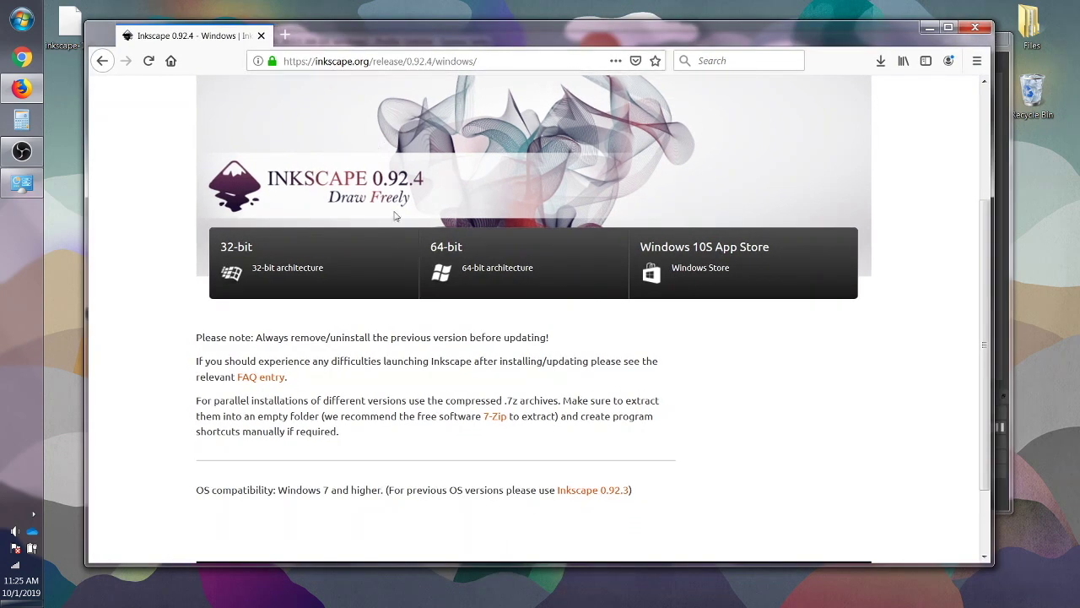
pyautogui.click(489, 276)
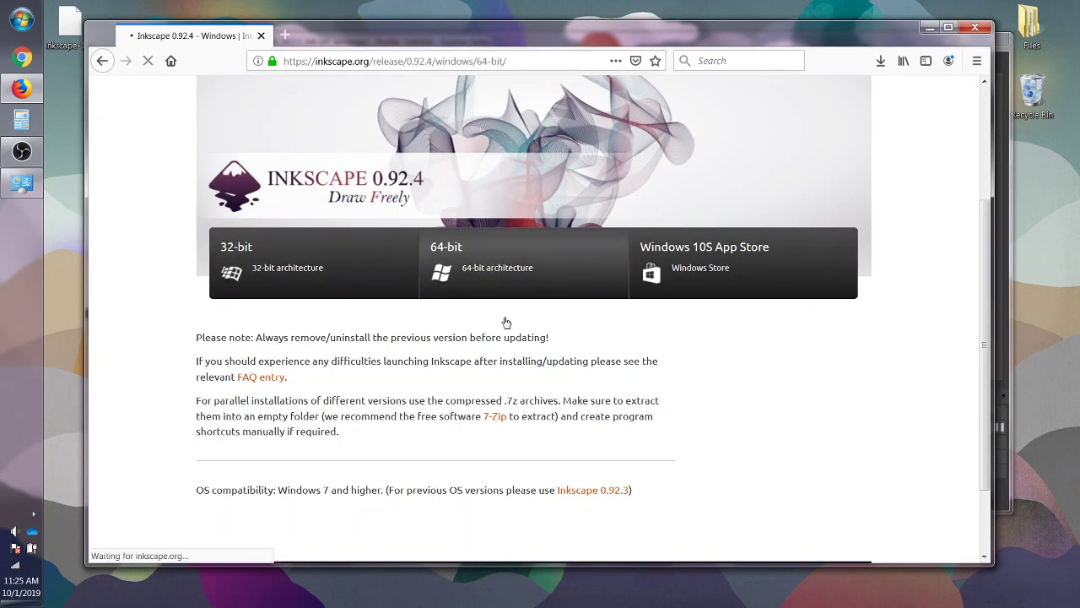
pyautogui.scroll(-2, 501, 387)
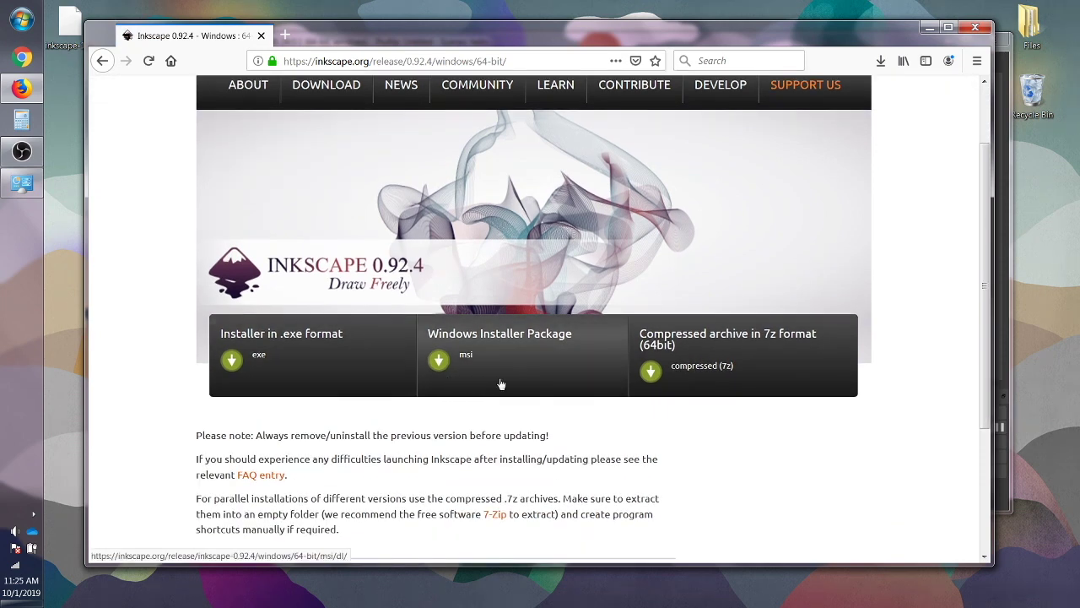
pyautogui.scroll(-2, 398, 248)
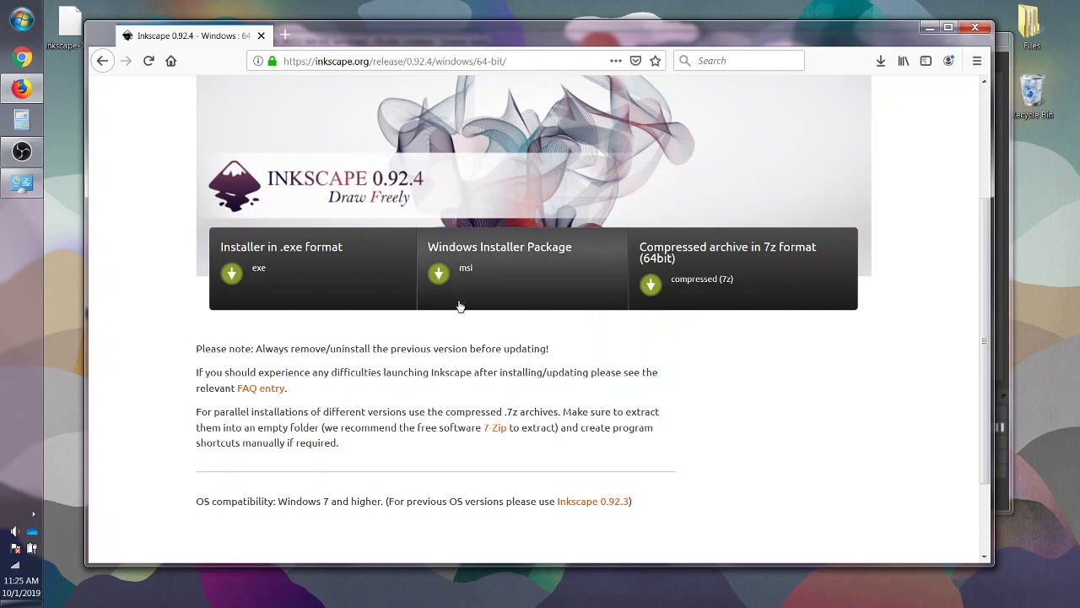
pyautogui.scroll(3, 454, 312)
# Step: Return to the Download page and open the Inkscape 1.0 development release page
pyautogui.moveTo(325, 173)
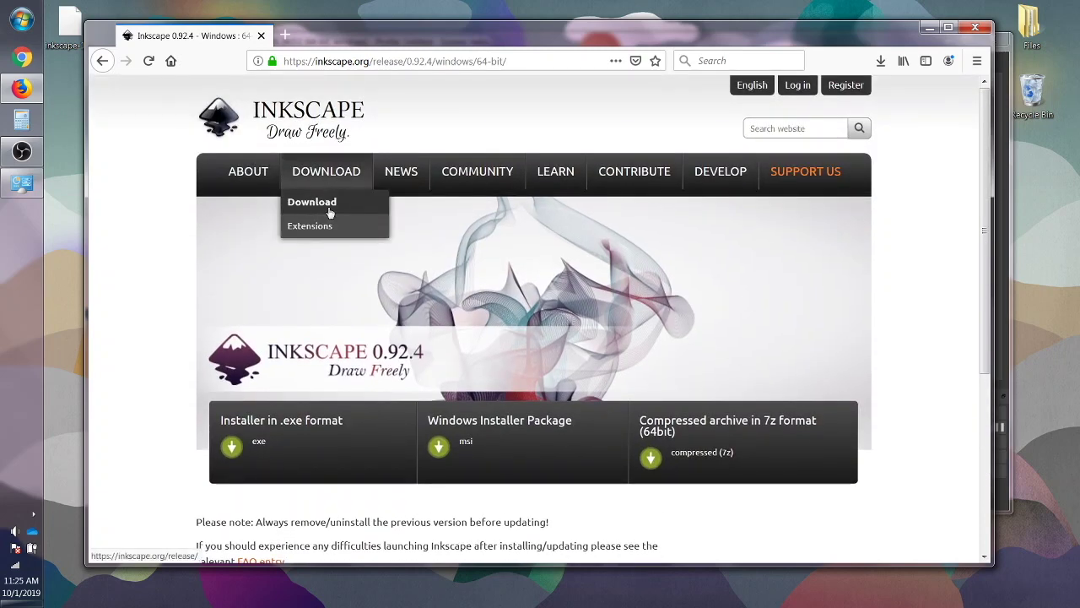
pyautogui.click(329, 211)
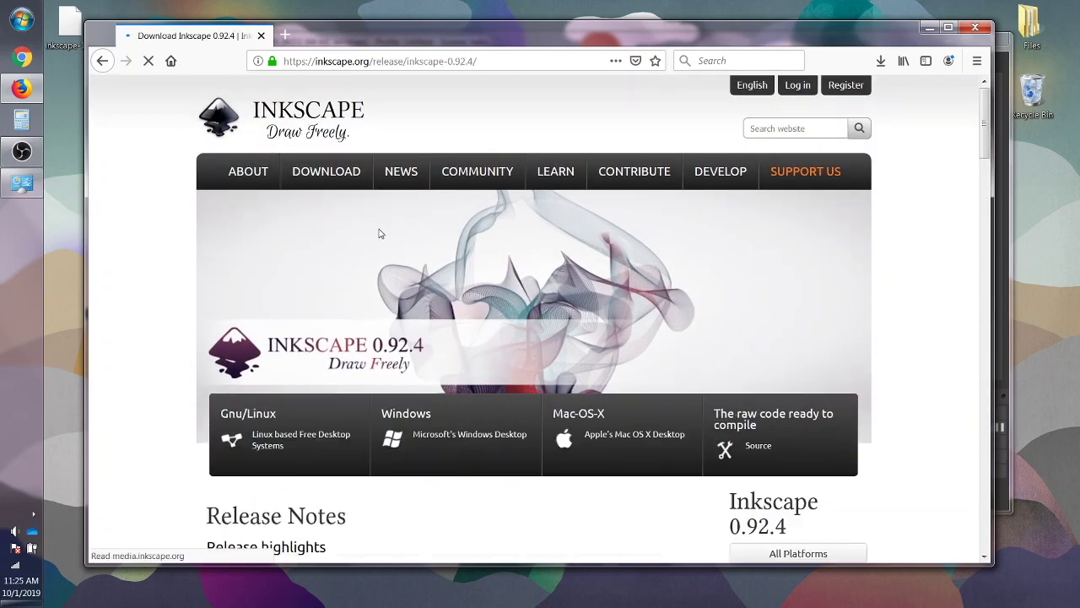
pyautogui.scroll(-15, 461, 234)
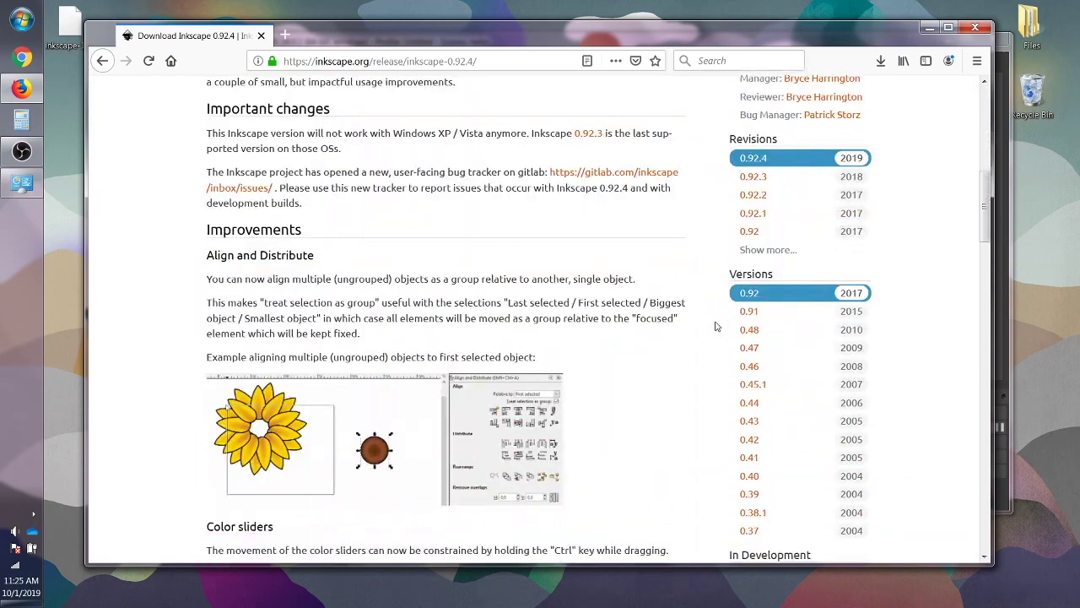
pyautogui.scroll(-2, 719, 319)
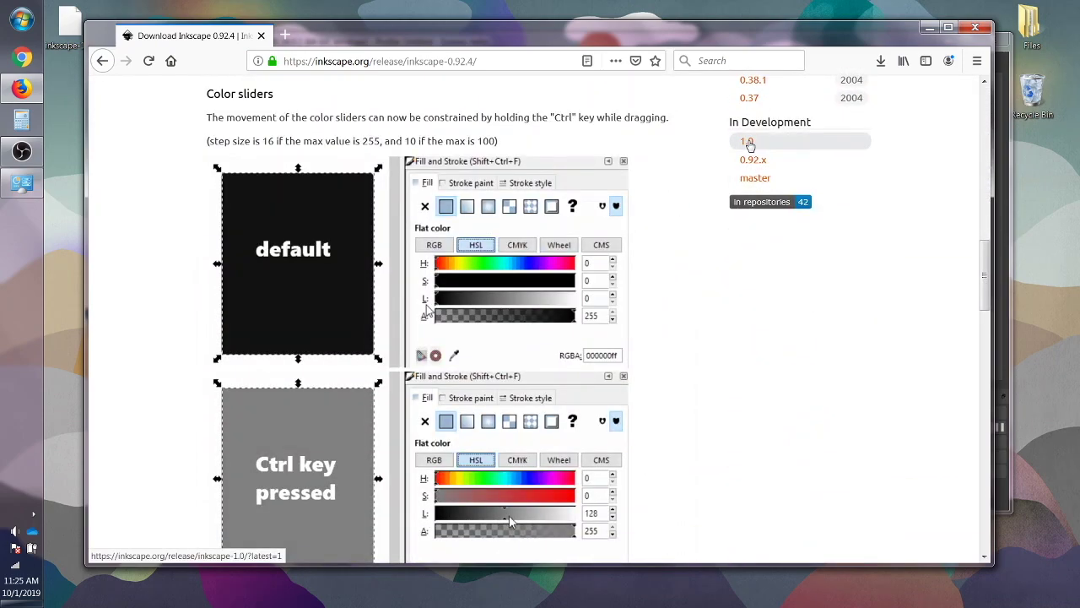
pyautogui.click(747, 141)
pyautogui.scroll(-2, 552, 259)
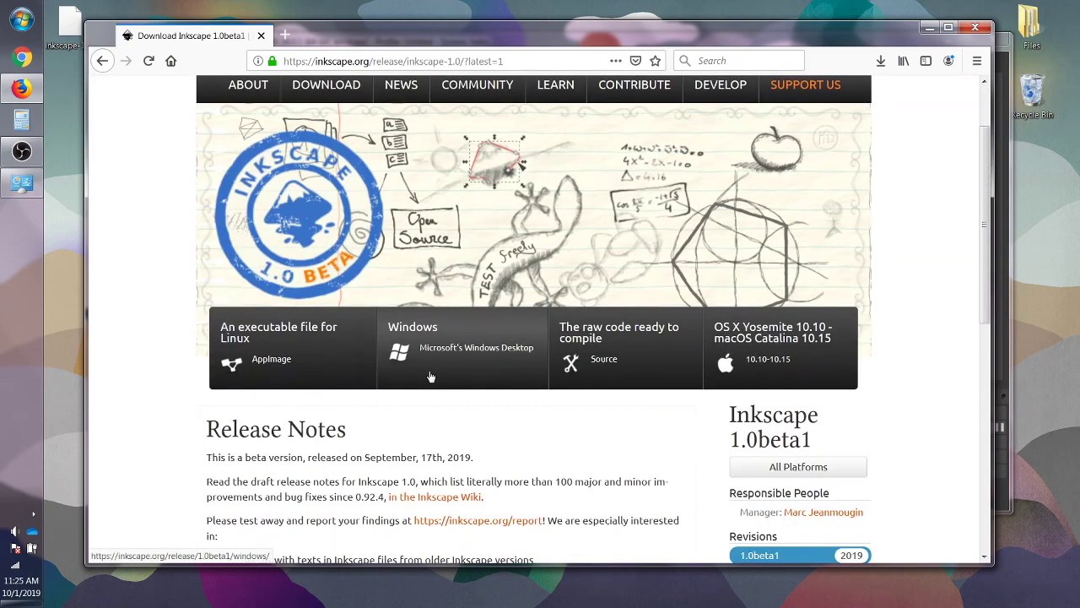
# Step: Open the 1.0beta1 Windows downloads and pick the 64-bit 7z archive
pyautogui.click(447, 348)
pyautogui.scroll(-2, 425, 391)
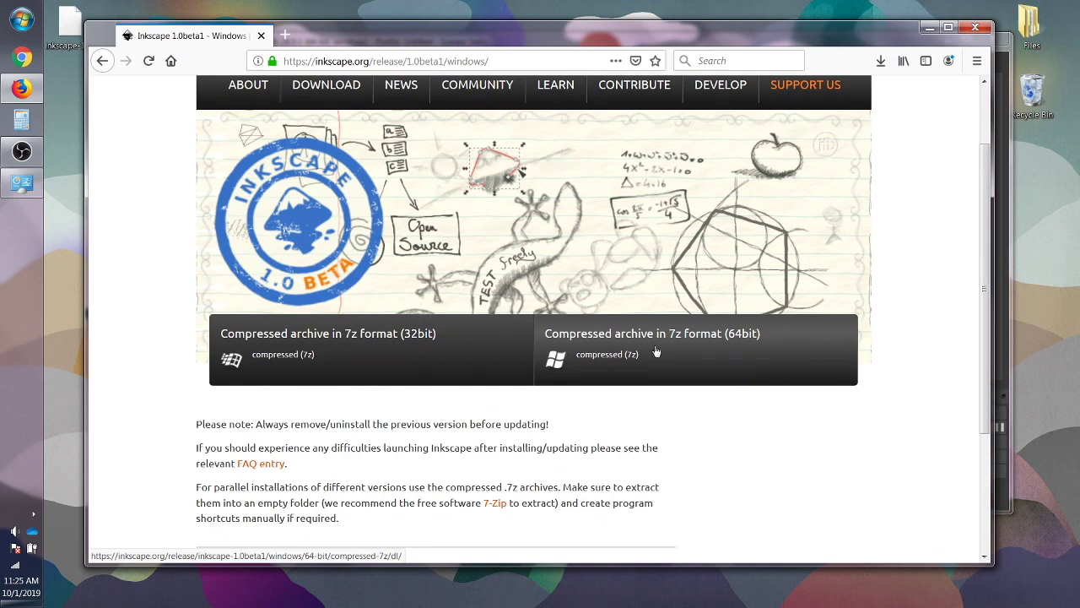
pyautogui.click(622, 358)
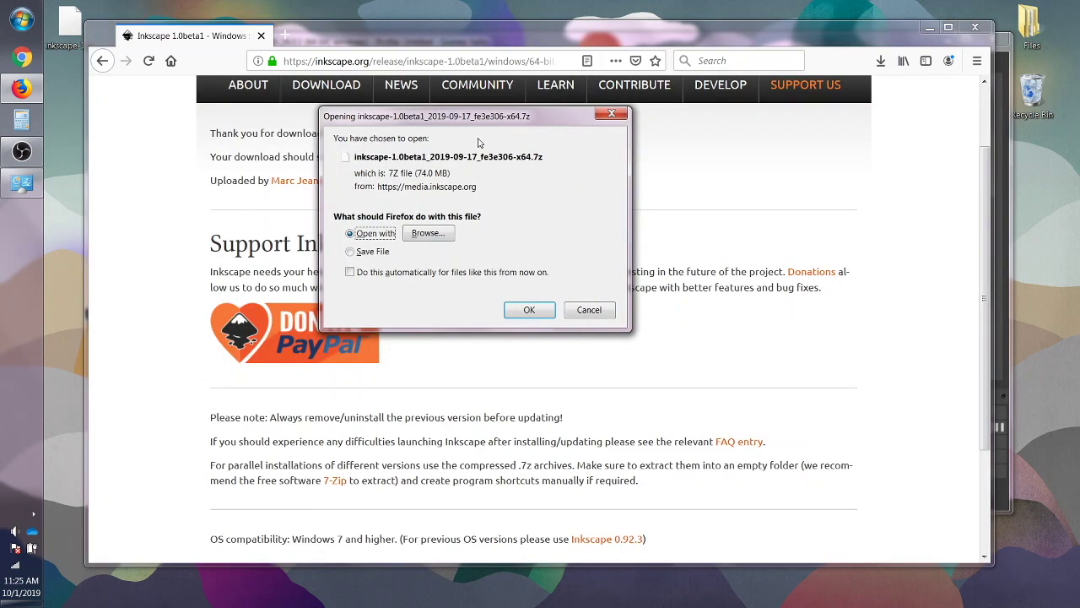
# Step: Request the 74 MB Inkscape 1.0beta1 64-bit 7z archive, then bring up the desktop context menu
pyautogui.click(535, 416)
pyautogui.scroll(-2, 535, 413)
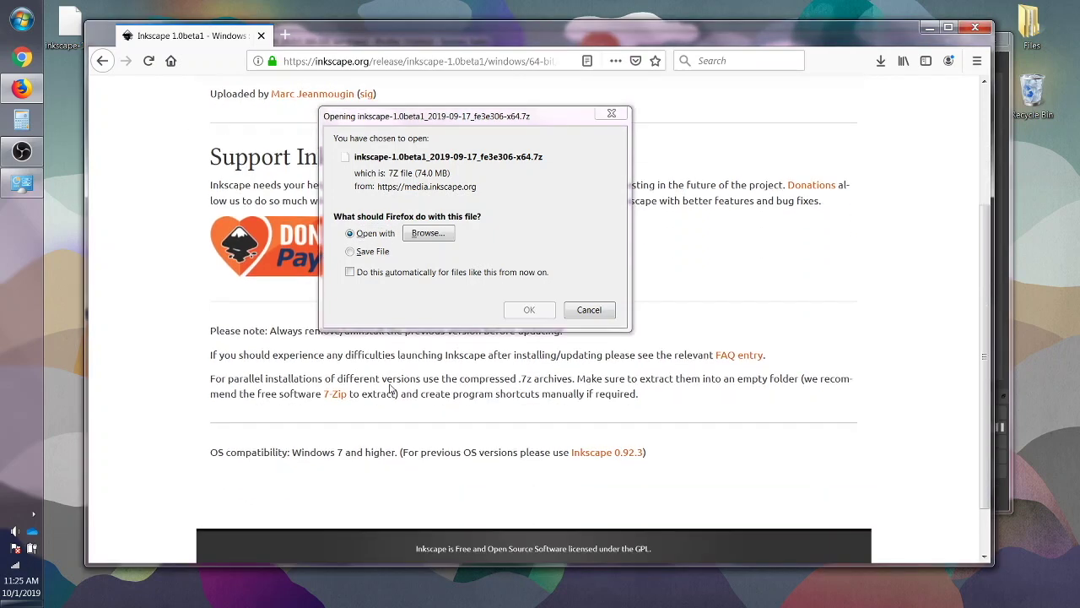
pyautogui.scroll(2, 427, 431)
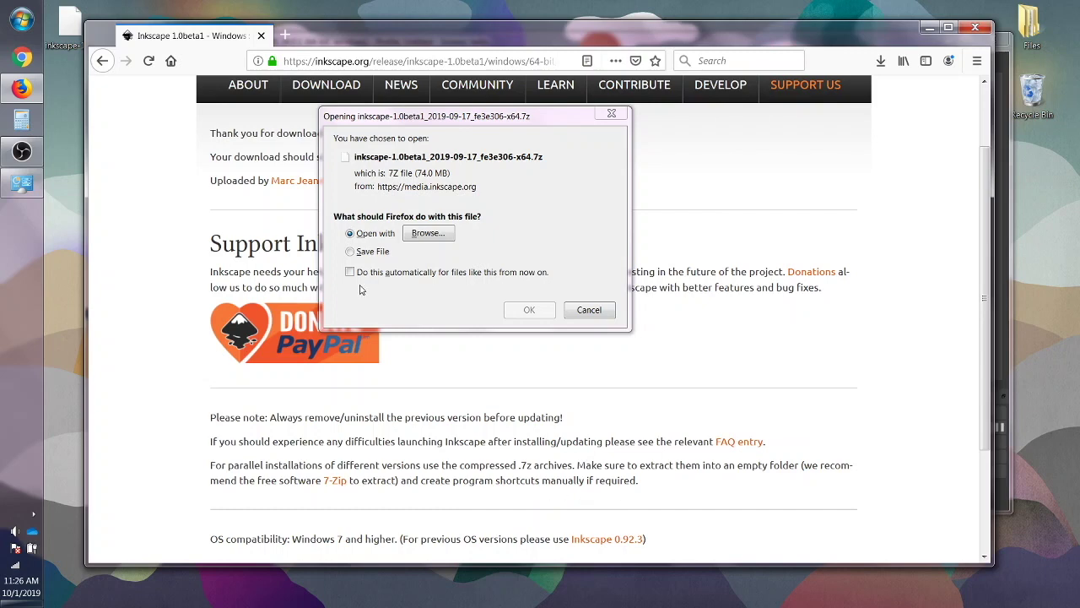
pyautogui.rightClick(56, 78)
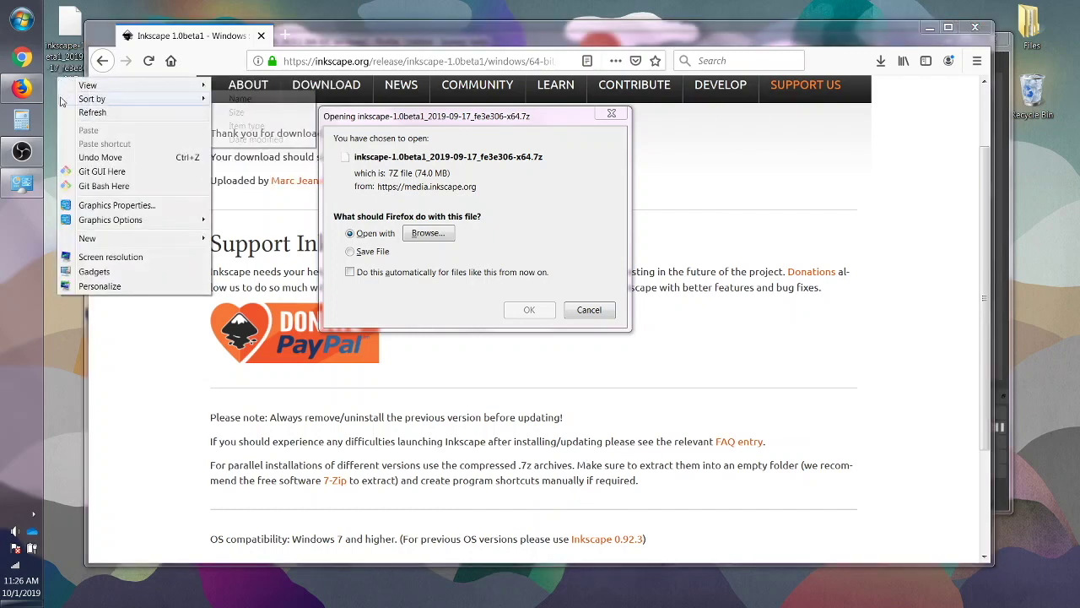
# Step: Create a new desktop folder, save the Inkscape archive to disk, and dismiss the repeat prompt
pyautogui.moveTo(126, 242)
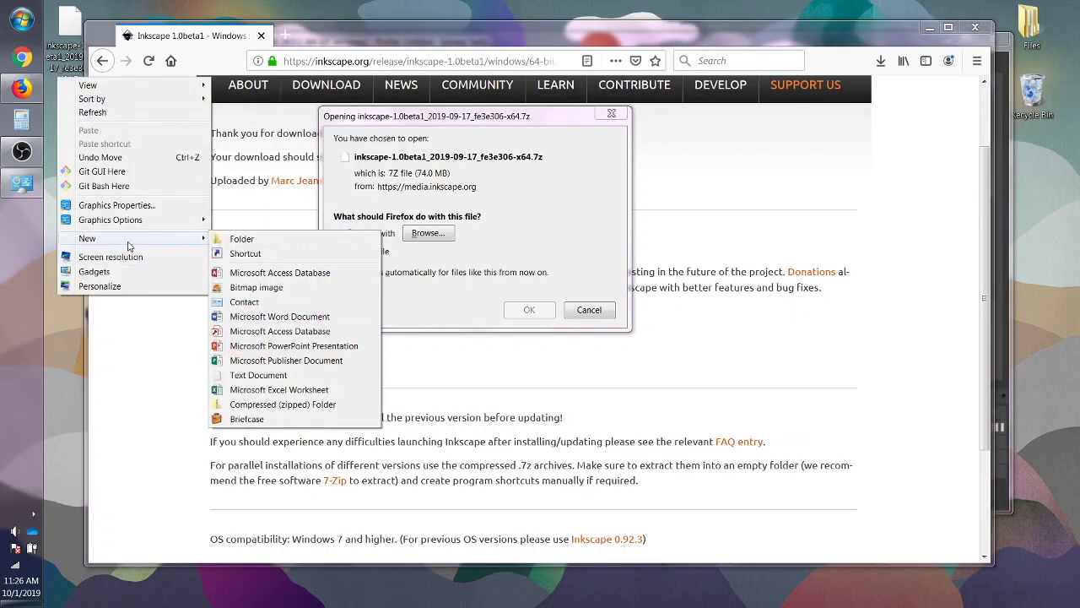
pyautogui.click(240, 240)
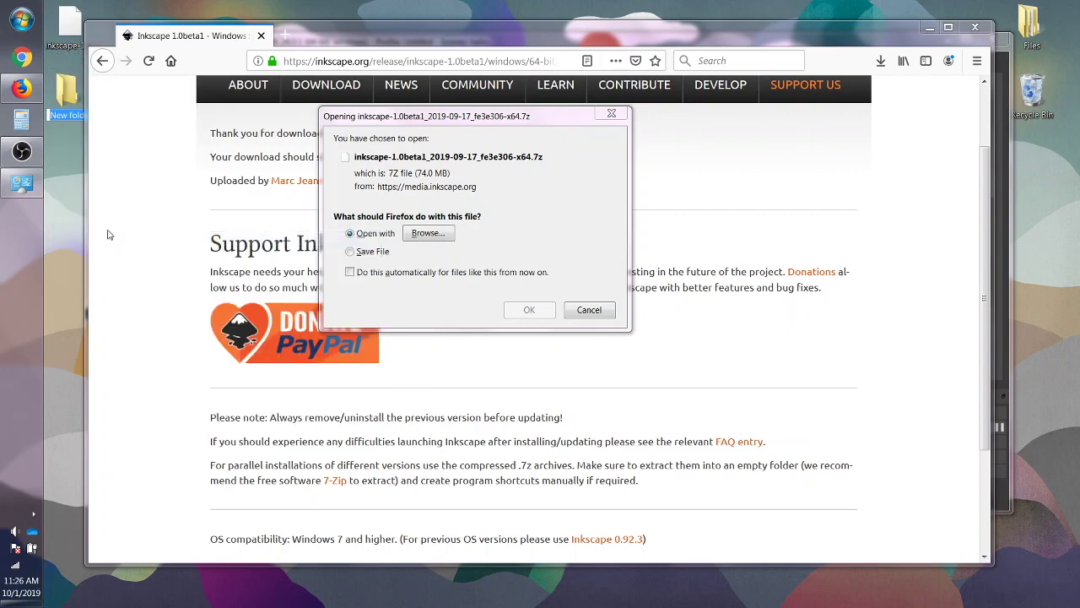
pyautogui.click(372, 256)
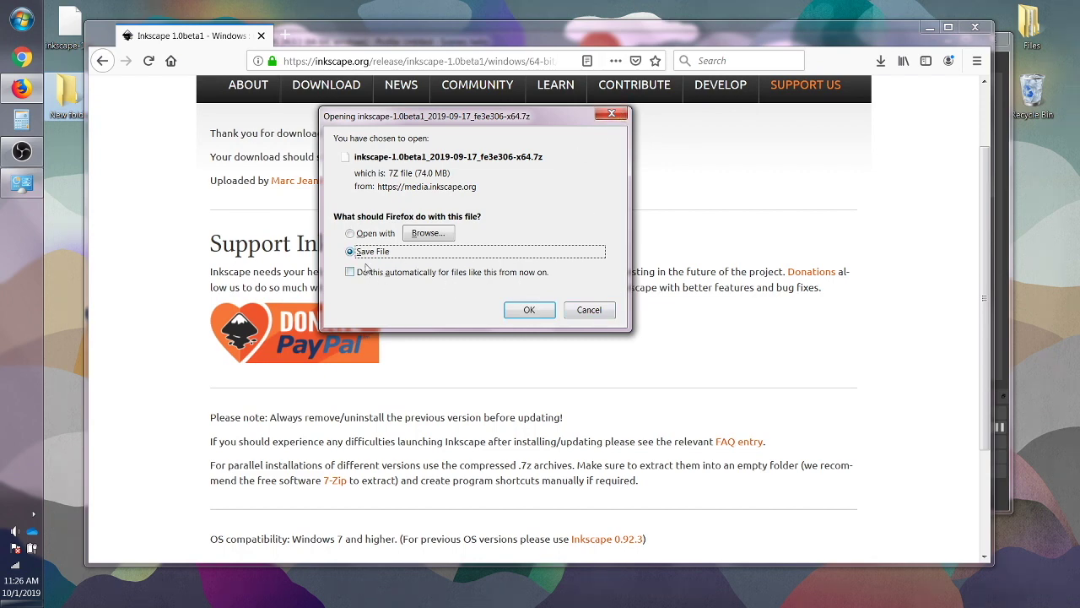
pyautogui.click(589, 309)
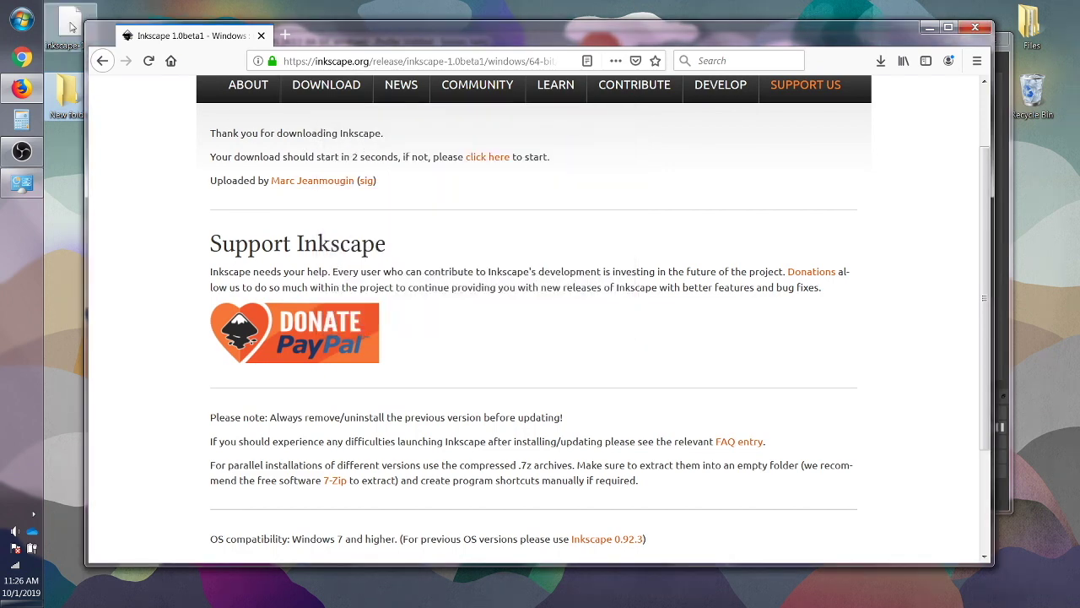
pyautogui.moveTo(433, 35); pyautogui.dragTo(543, 30)
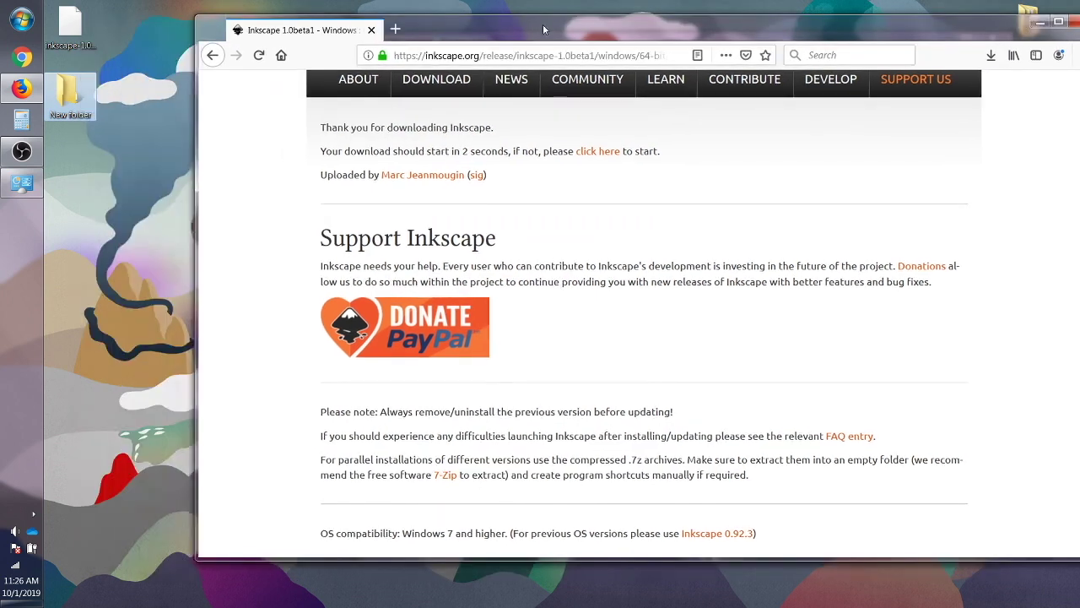
# Step: Open 7-zip.org in a new tab and request the 64-bit 7-Zip 19.00 installer
pyautogui.rightClick(79, 38)
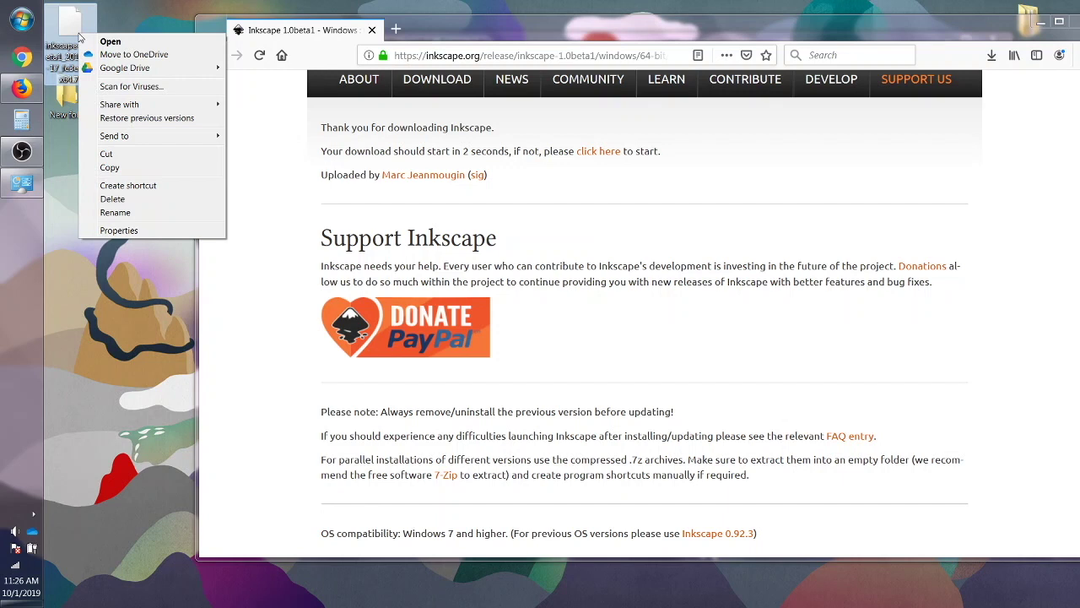
pyautogui.click(460, 492)
pyautogui.rightClick(457, 477)
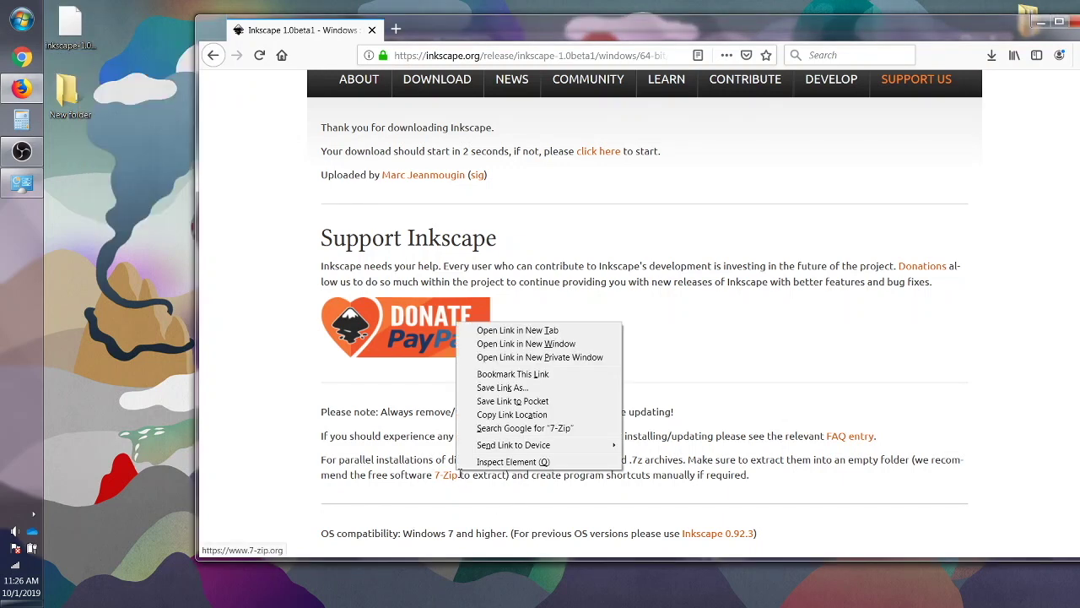
pyautogui.click(522, 329)
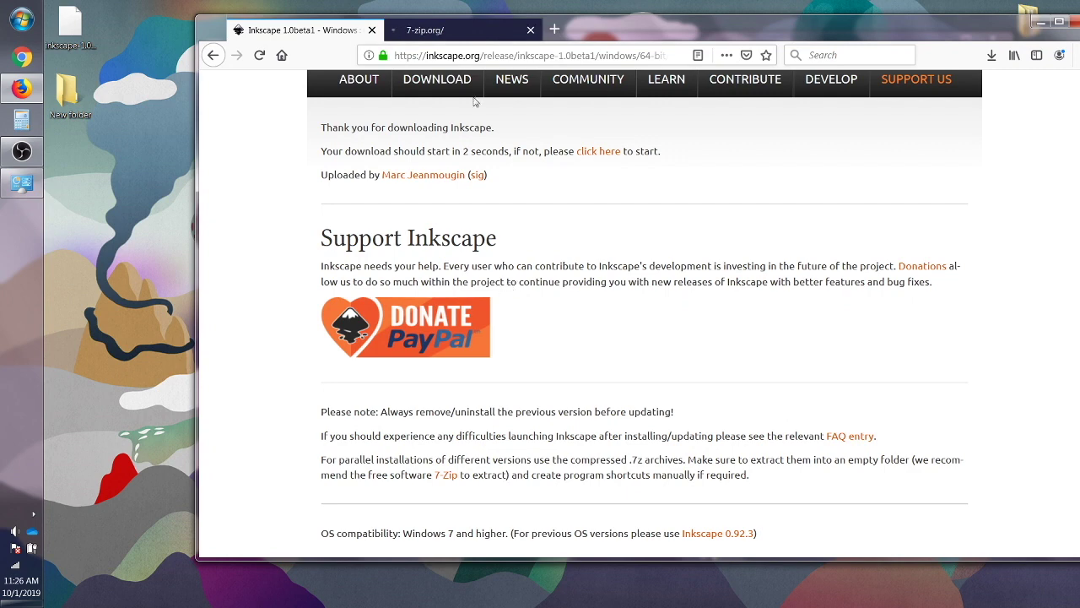
pyautogui.click(440, 31)
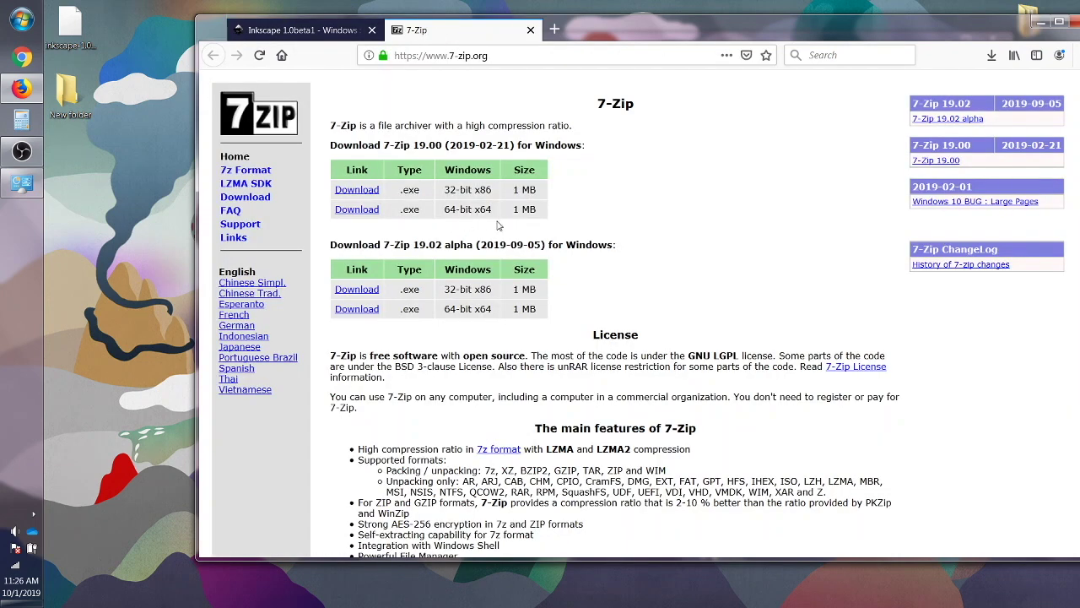
pyautogui.click(357, 211)
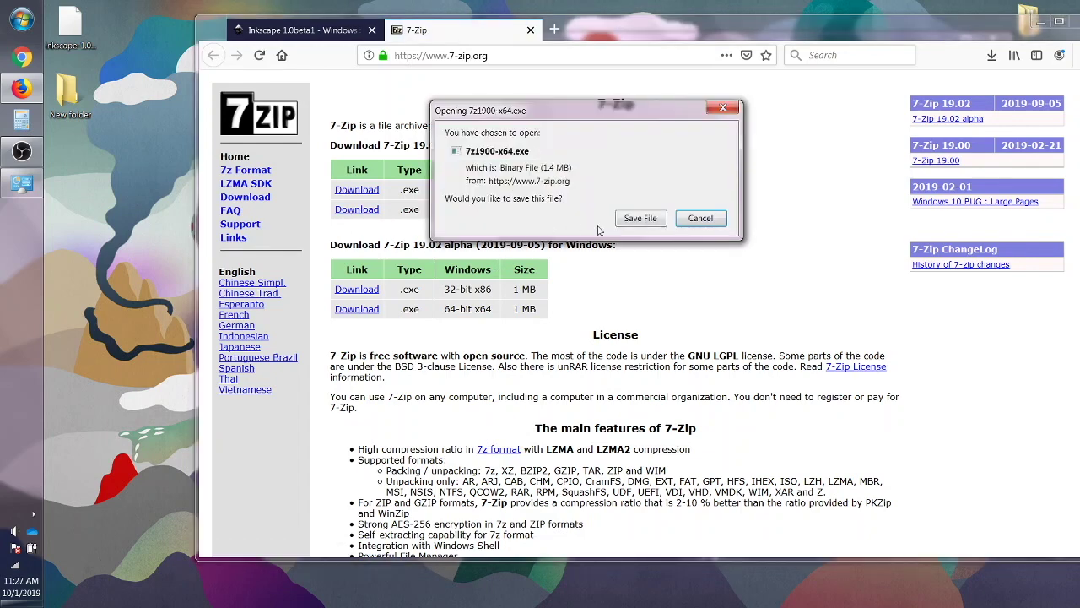
# Step: Save 7z1900-x64.exe and reveal its location from the Downloads list
pyautogui.click(652, 221)
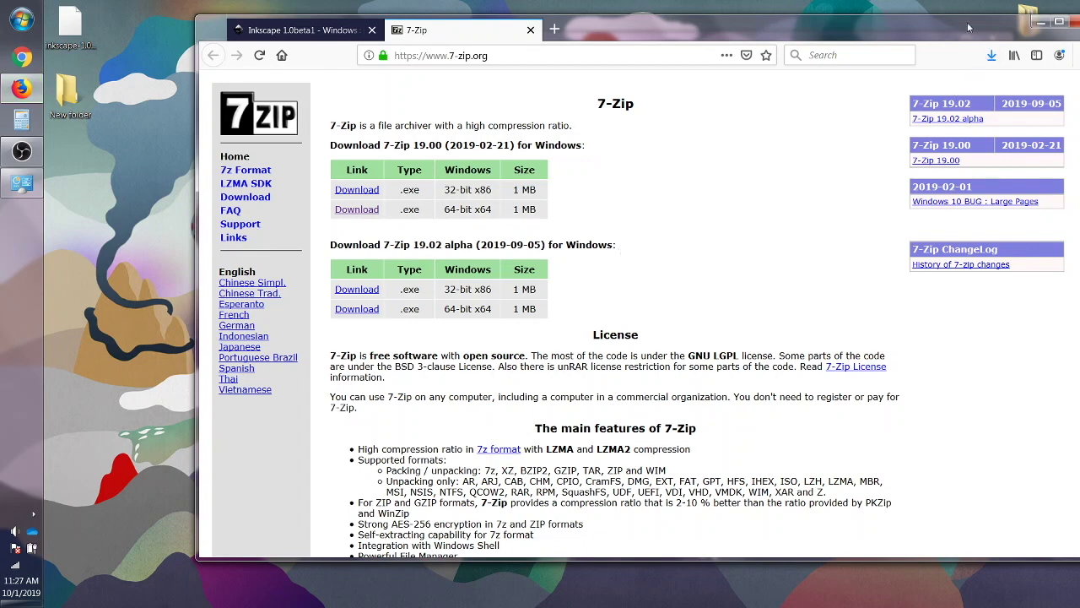
pyautogui.moveTo(970, 27); pyautogui.dragTo(909, 32)
pyautogui.click(926, 65)
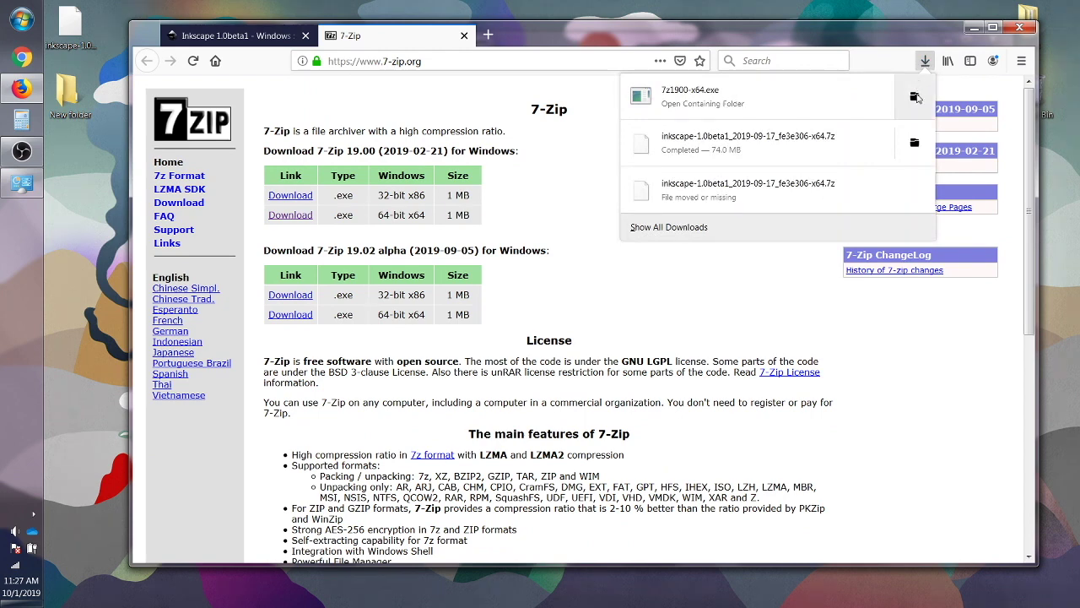
pyautogui.click(915, 98)
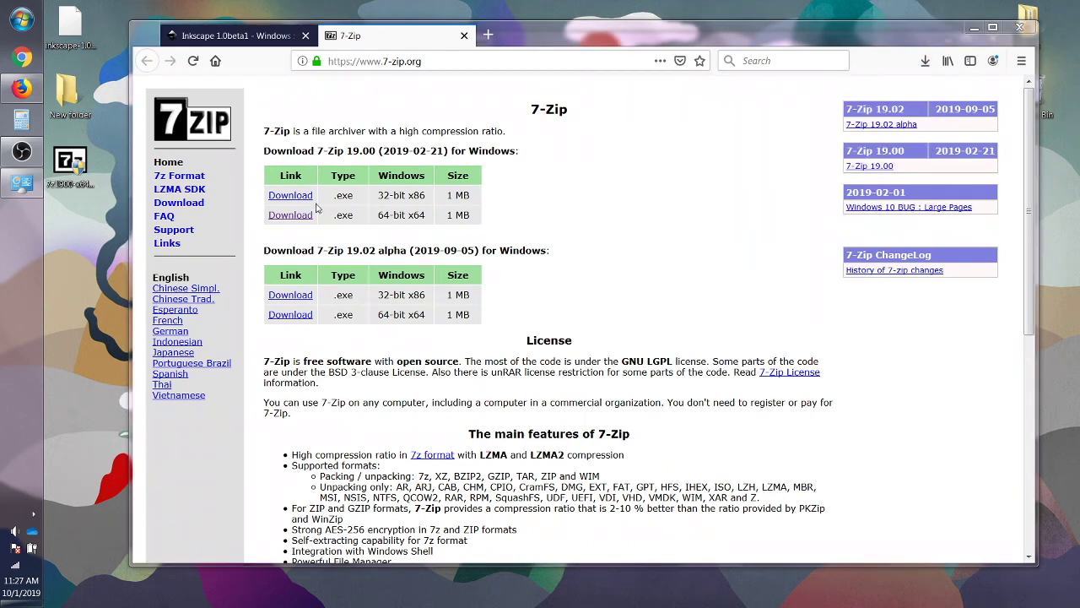
# Step: Run 7z1900-x64.exe and install 7-Zip into C:\Program Files\7-Zip
pyautogui.click(75, 162)
pyautogui.doubleClick(81, 194)
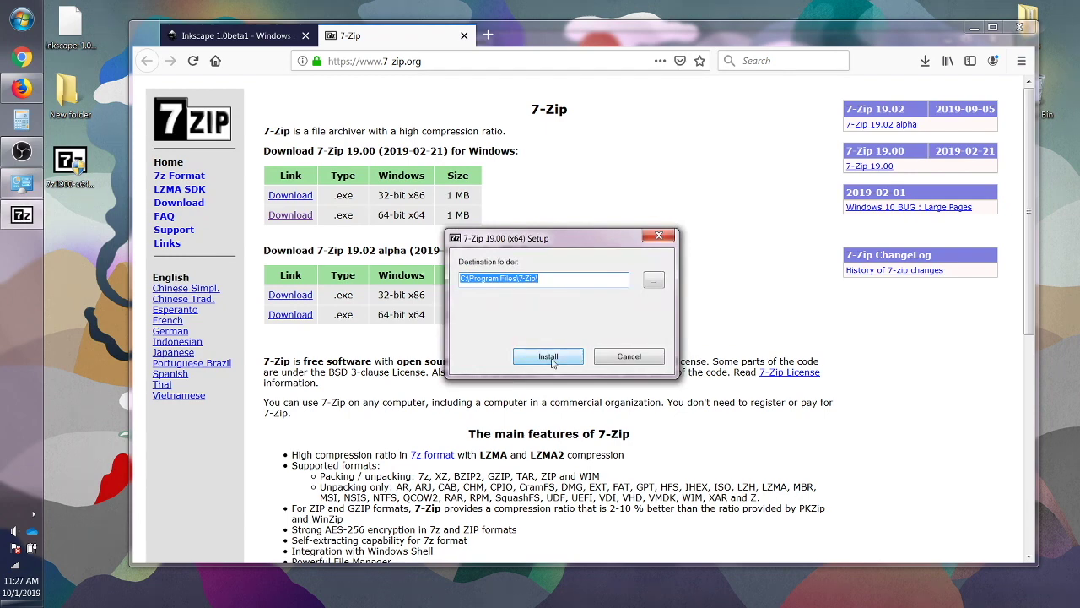
pyautogui.click(533, 358)
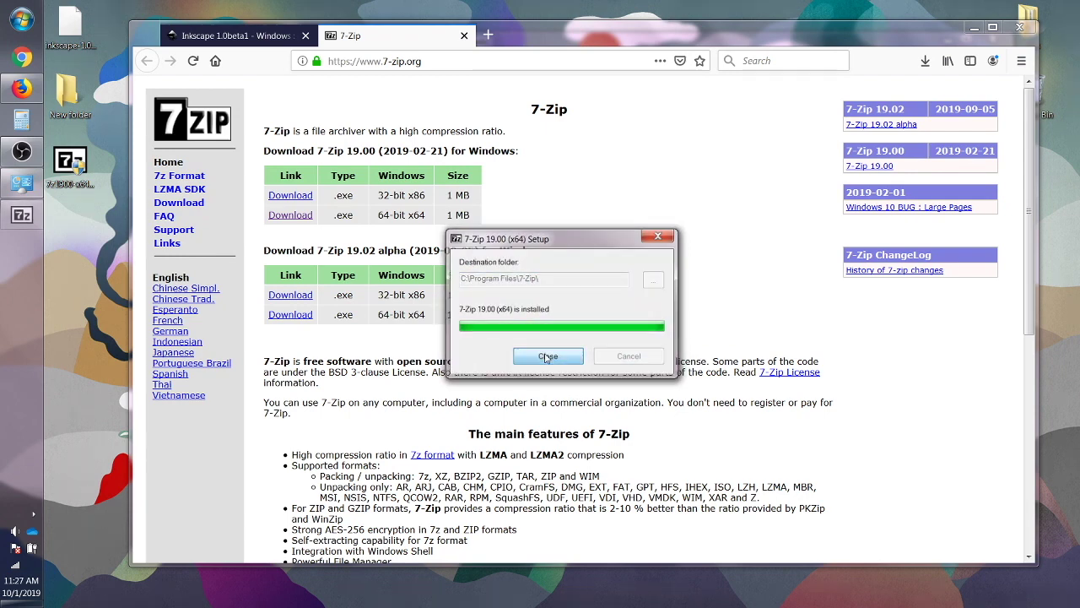
pyautogui.click(547, 356)
# Step: Extract the Inkscape 1.0beta1 archive with 7-Zip into the desktop's 'New' folder
pyautogui.click(86, 42)
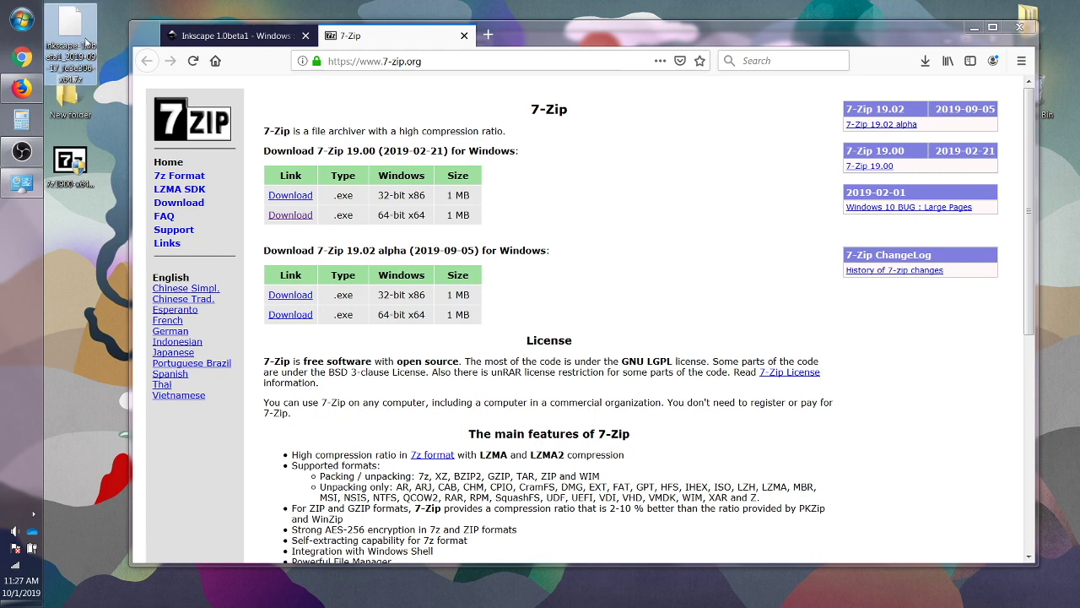
pyautogui.rightClick(82, 34)
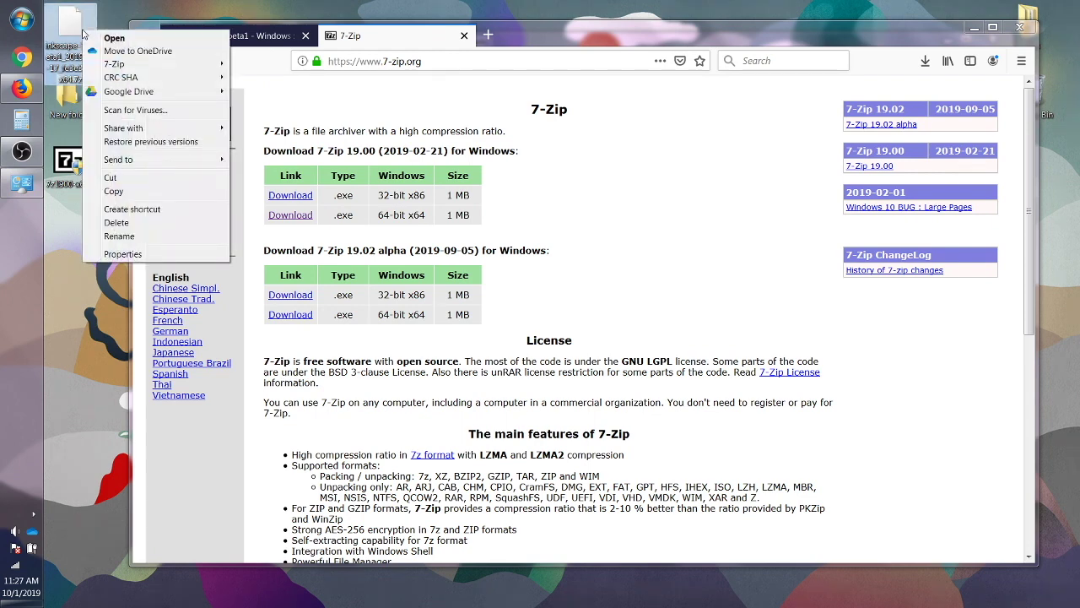
pyautogui.moveTo(118, 64)
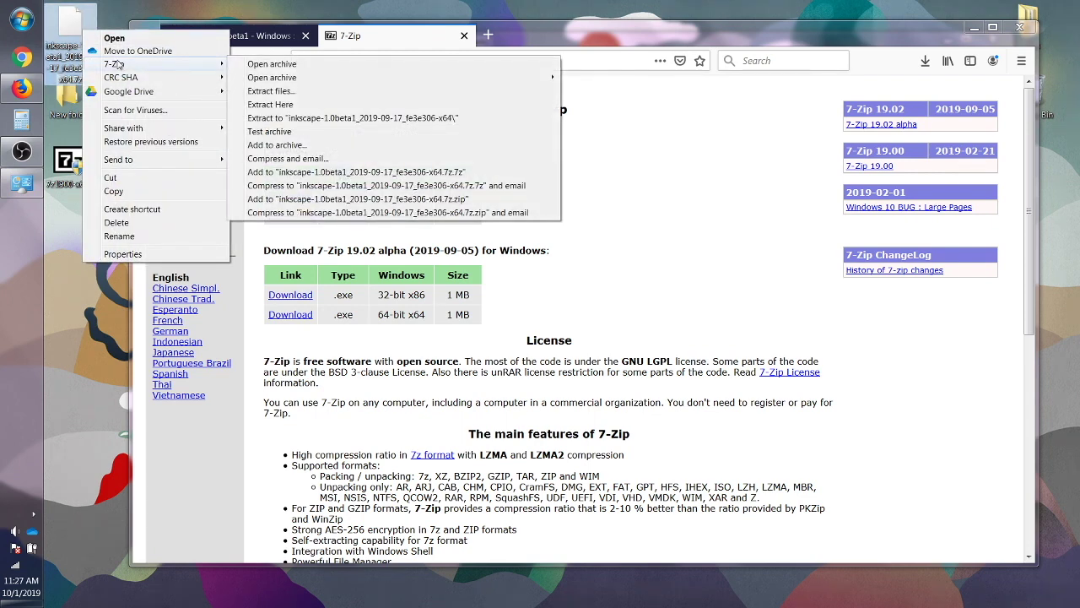
pyautogui.click(270, 91)
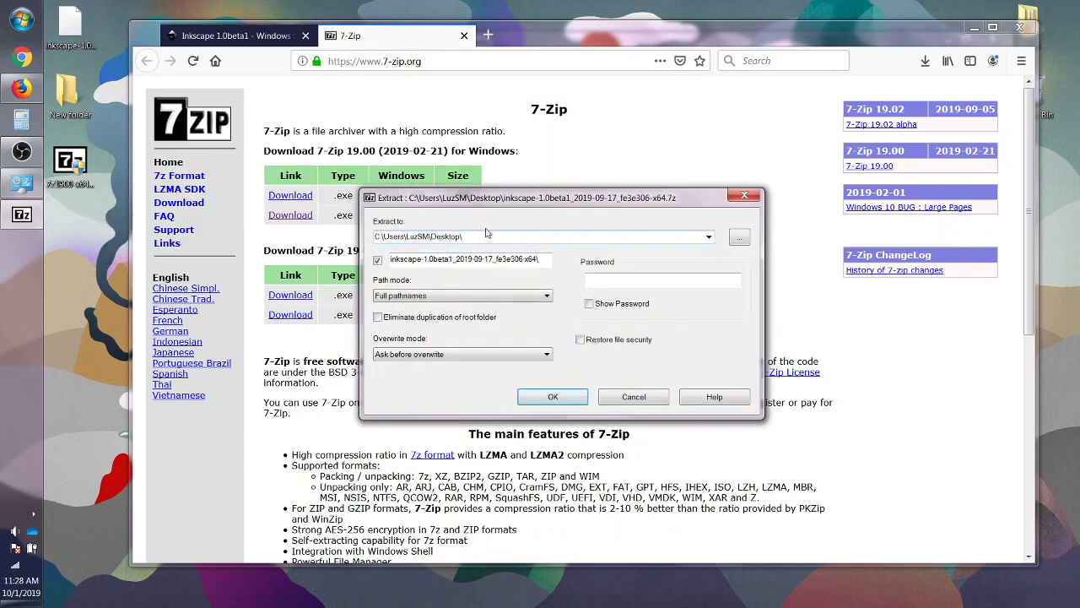
pyautogui.write('New folder')
pyautogui.click(552, 398)
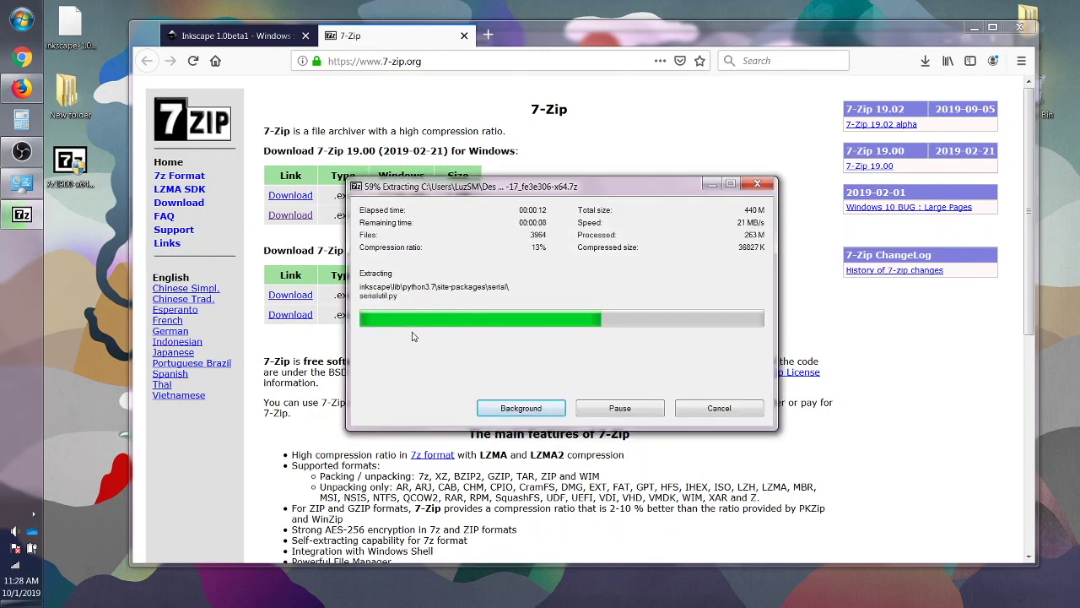
# Step: Browse New folder > inkscape-1.0beta1 > inkscape > bin and launch inkscape.exe
pyautogui.doubleClick(76, 95)
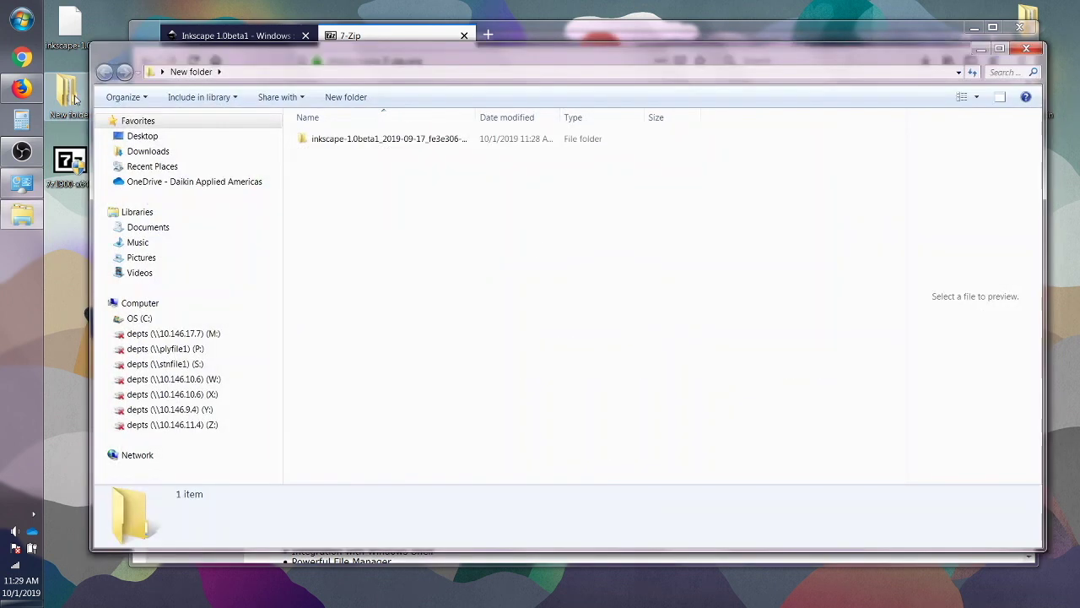
pyautogui.click(391, 142)
pyautogui.doubleClick(391, 142)
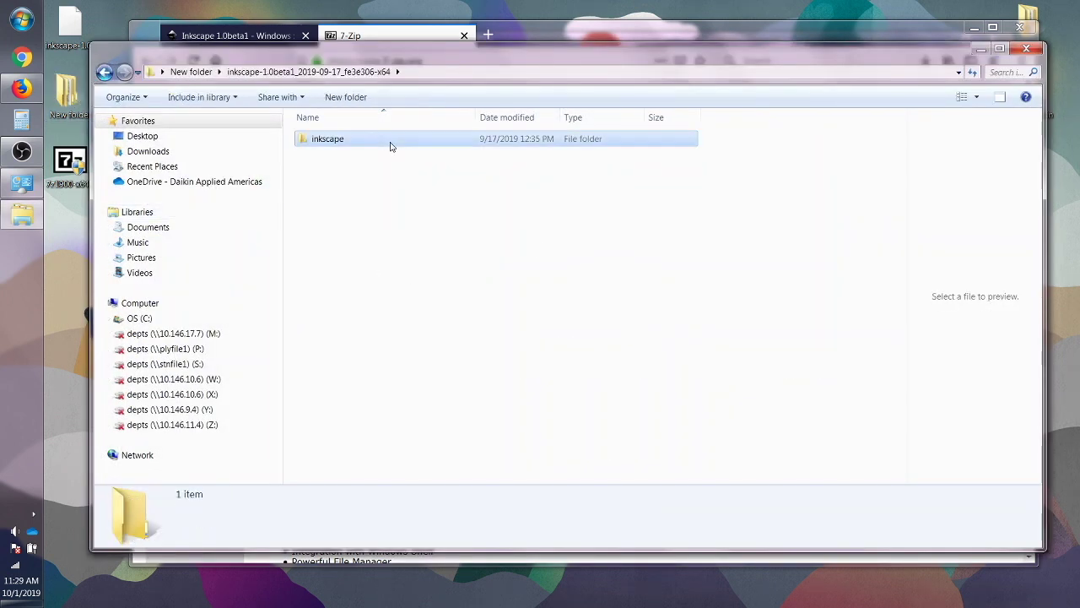
pyautogui.click(345, 140)
pyautogui.doubleClick(321, 142)
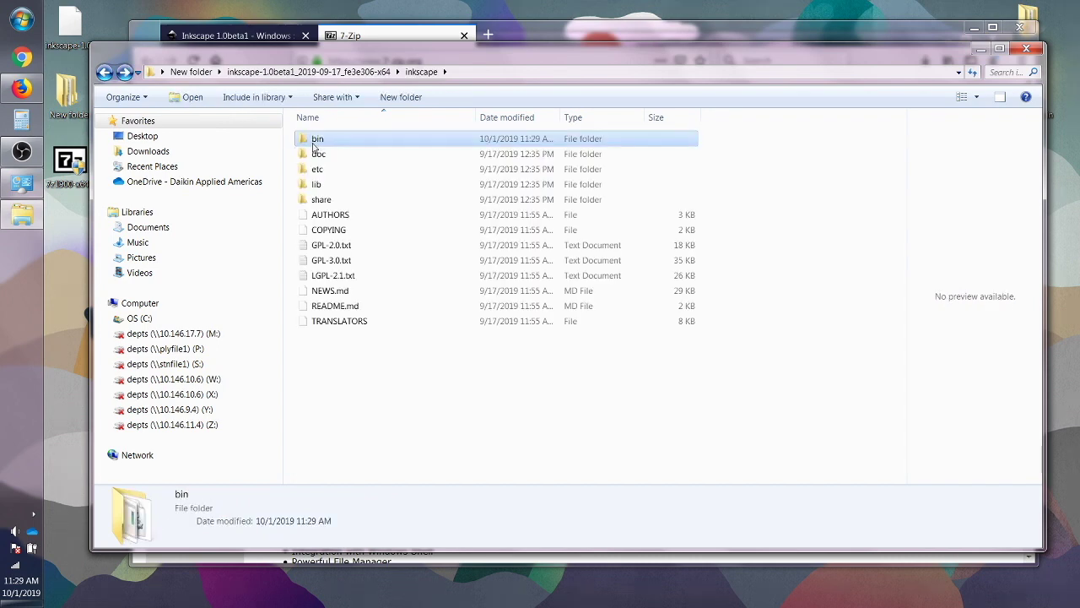
pyautogui.doubleClick(318, 143)
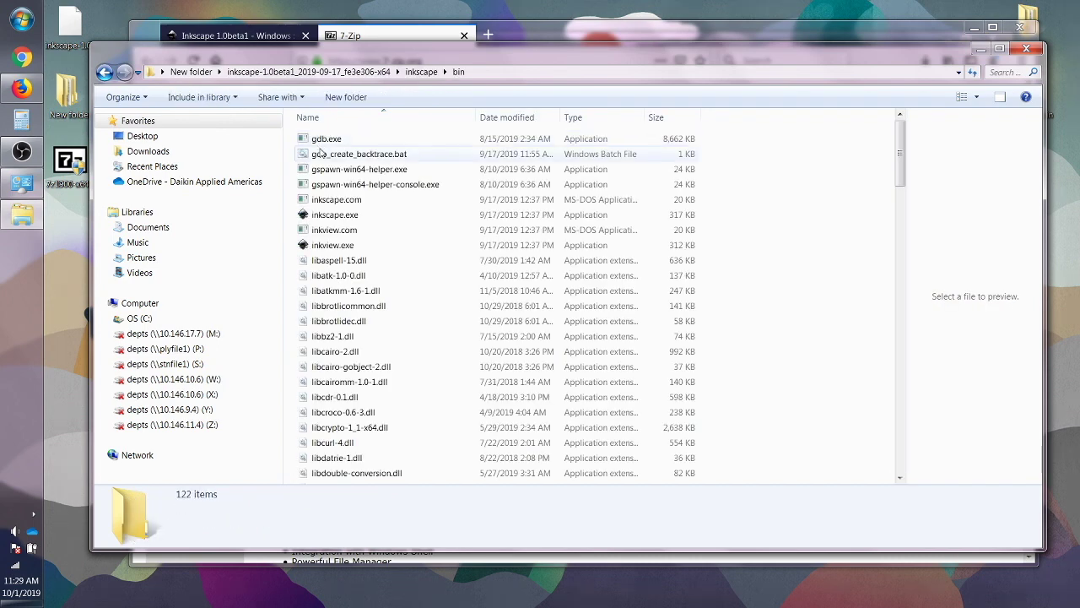
pyautogui.doubleClick(355, 216)
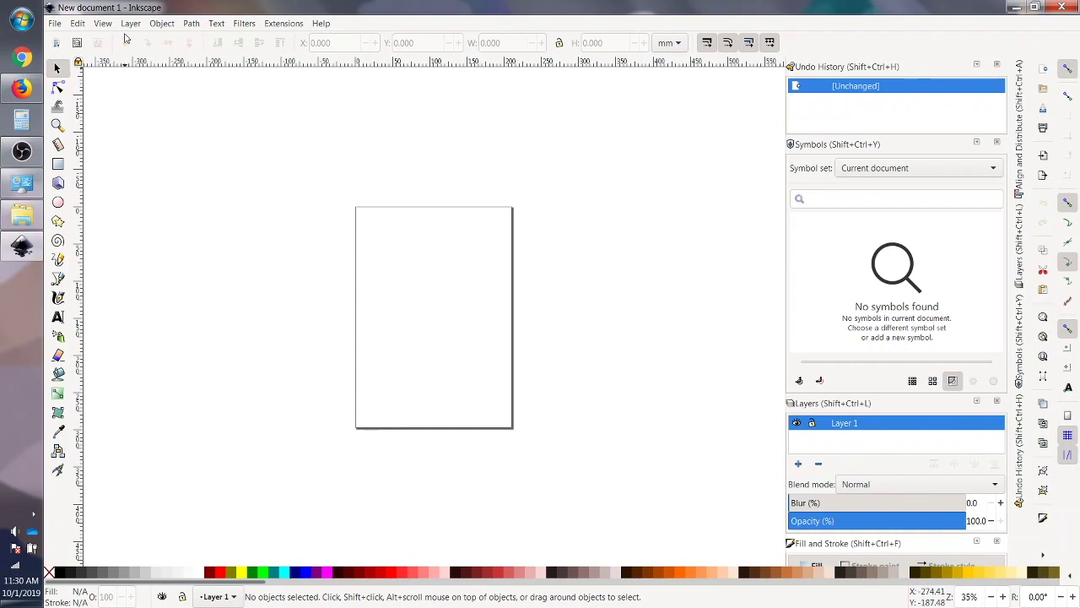
pyautogui.click(321, 24)
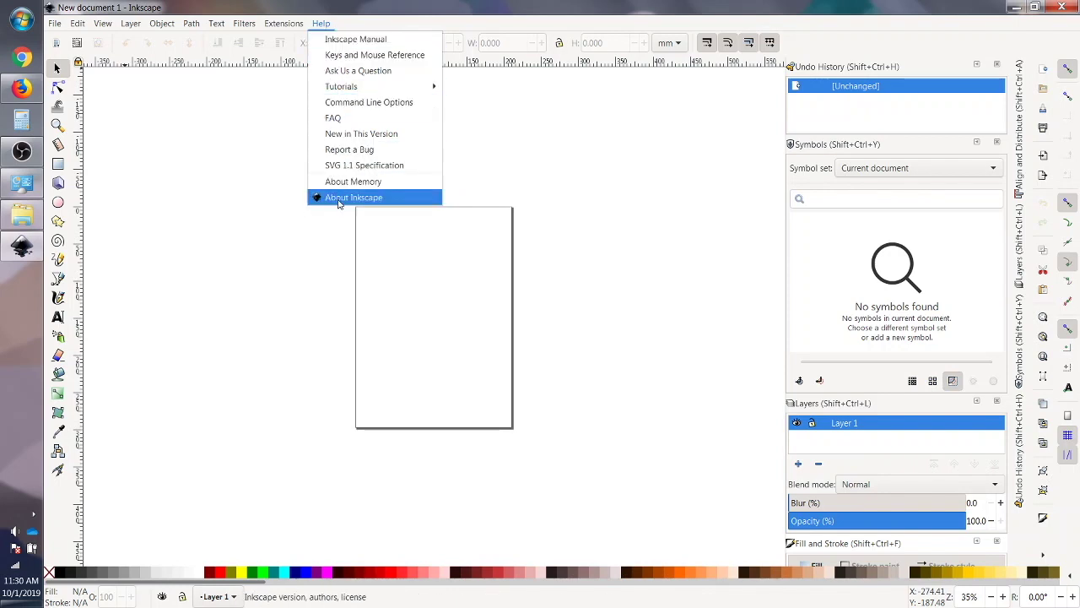
pyautogui.press('Escape')
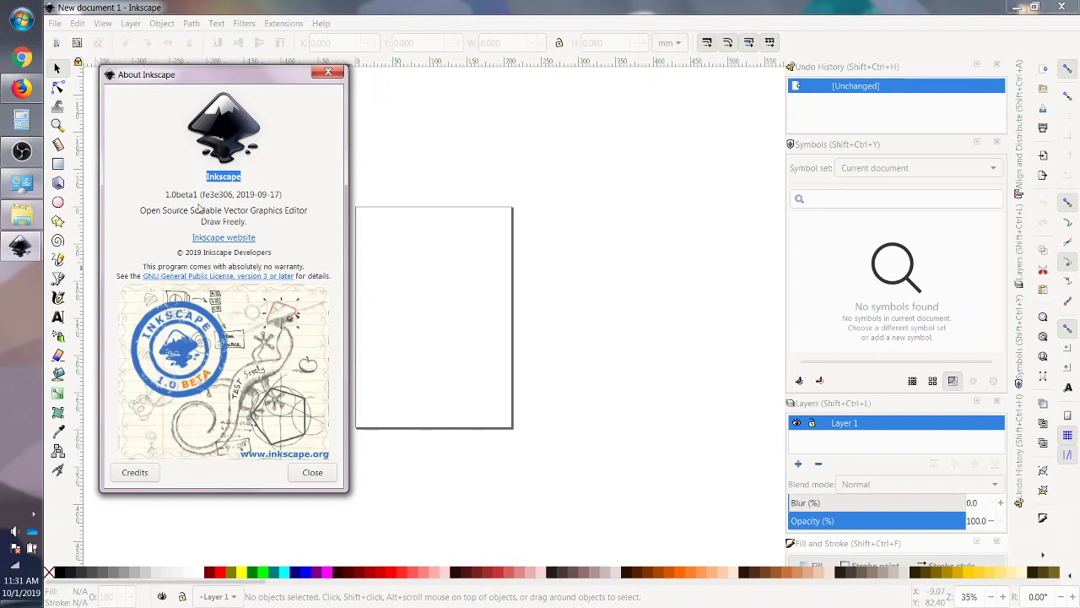
pyautogui.click(328, 72)
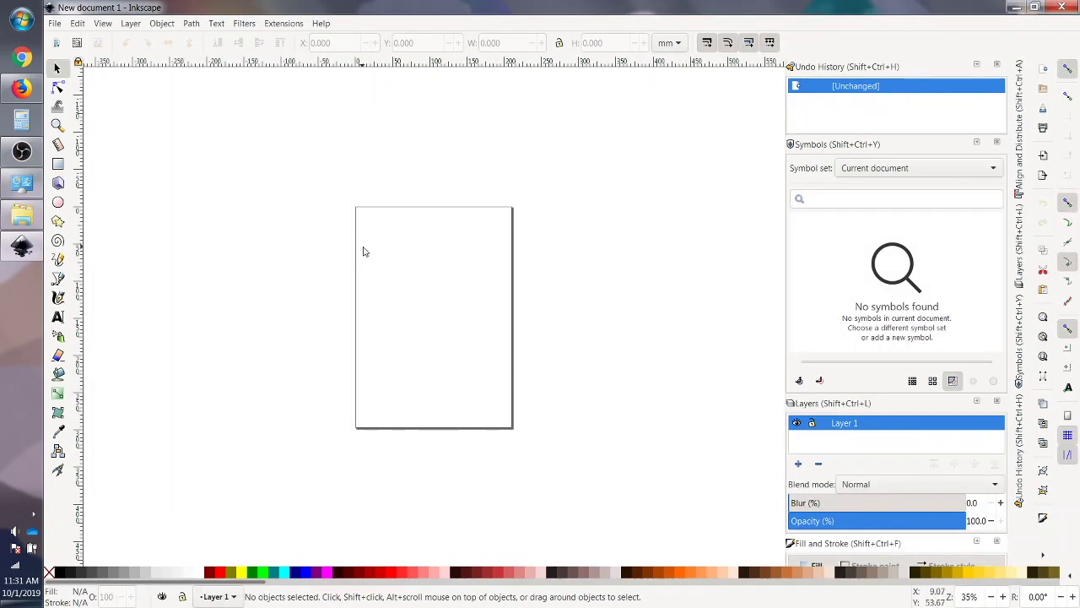